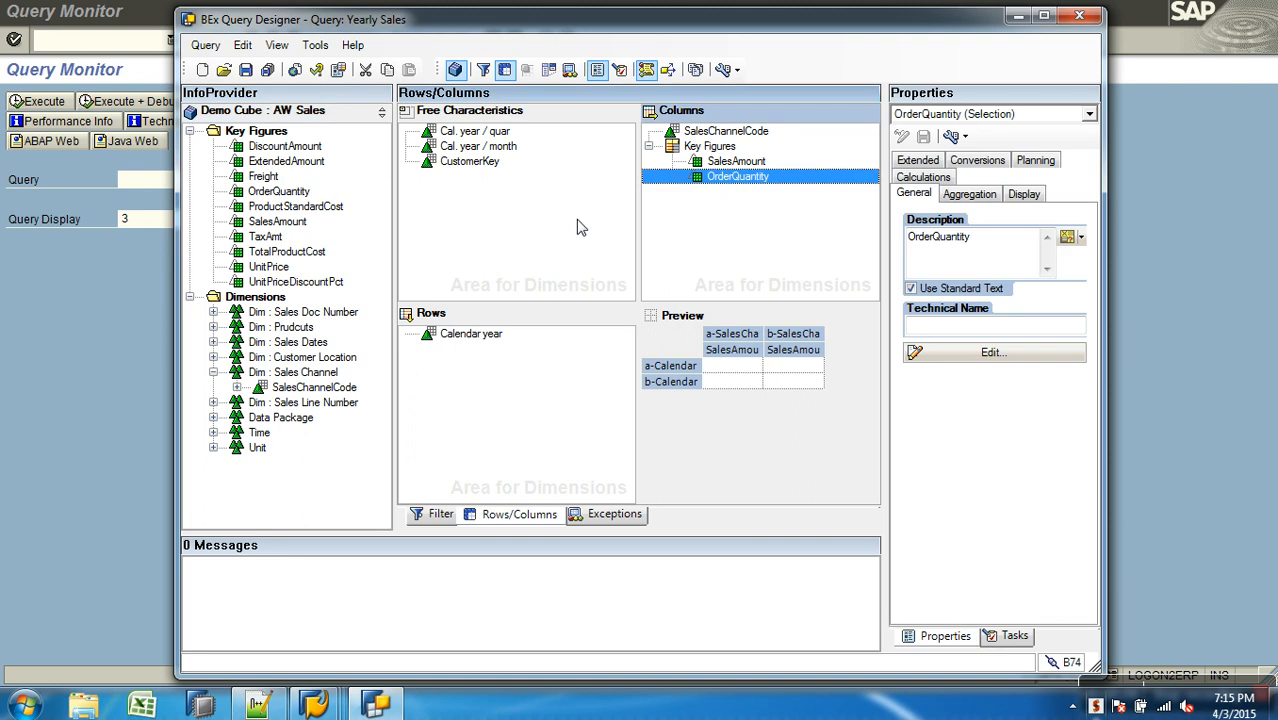
Step: Add the TotalProductCost key figure to the query columns below OrderQuantity and save the query
{"action": "left_click", "coordinate": [294, 254]}
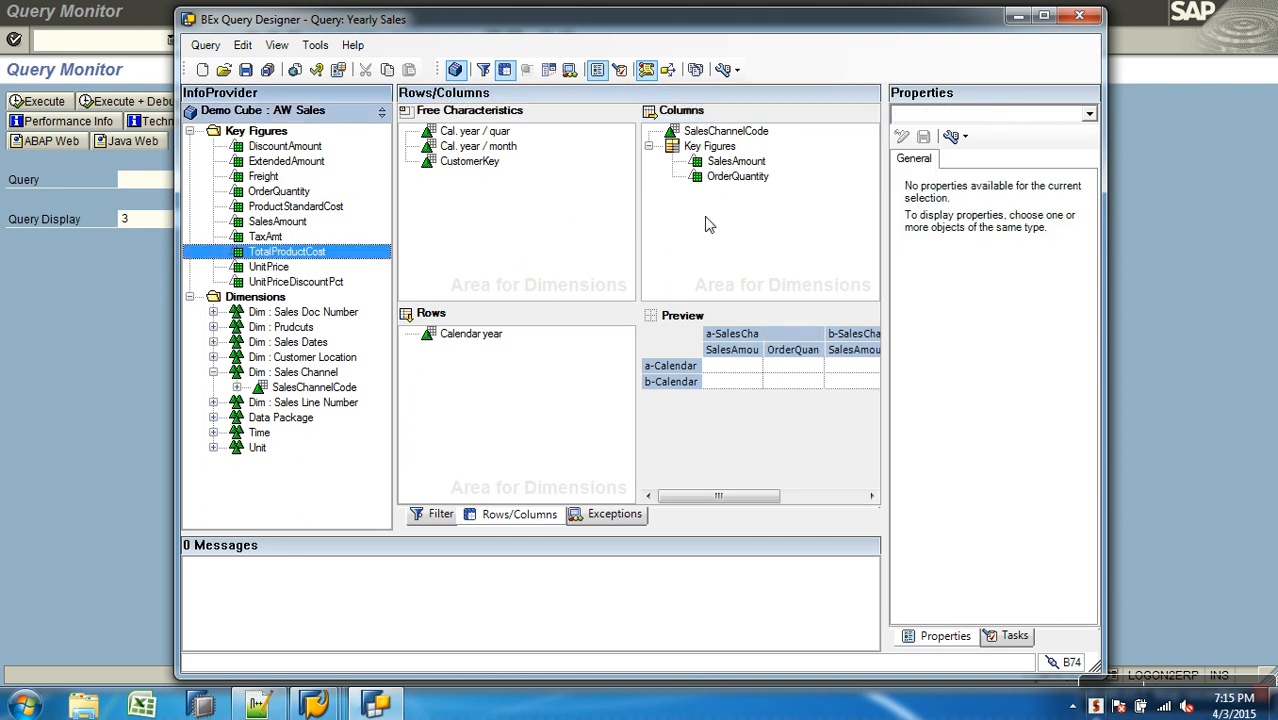
{"action": "left_click_drag", "start_coordinate": [280, 258], "coordinate": [700, 190]}
{"action": "left_click", "coordinate": [245, 70]}
Step: Switch to Query Monitor and execute query AWCSALES/AWSALES_B_Q0005 with the HTML query display
{"action": "left_click", "coordinate": [120, 405]}
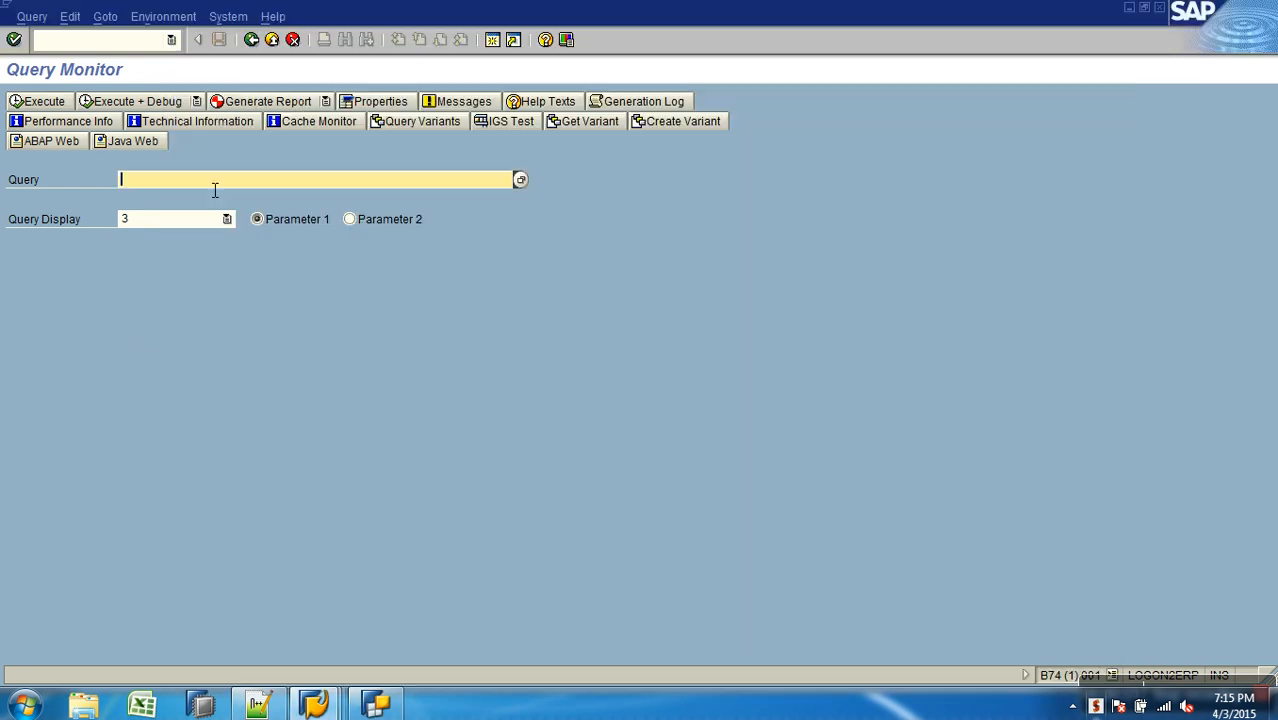
{"action": "left_click", "coordinate": [212, 185]}
{"action": "left_click", "coordinate": [210, 196]}
{"action": "key", "text": "Return"}
{"action": "left_click", "coordinate": [212, 220]}
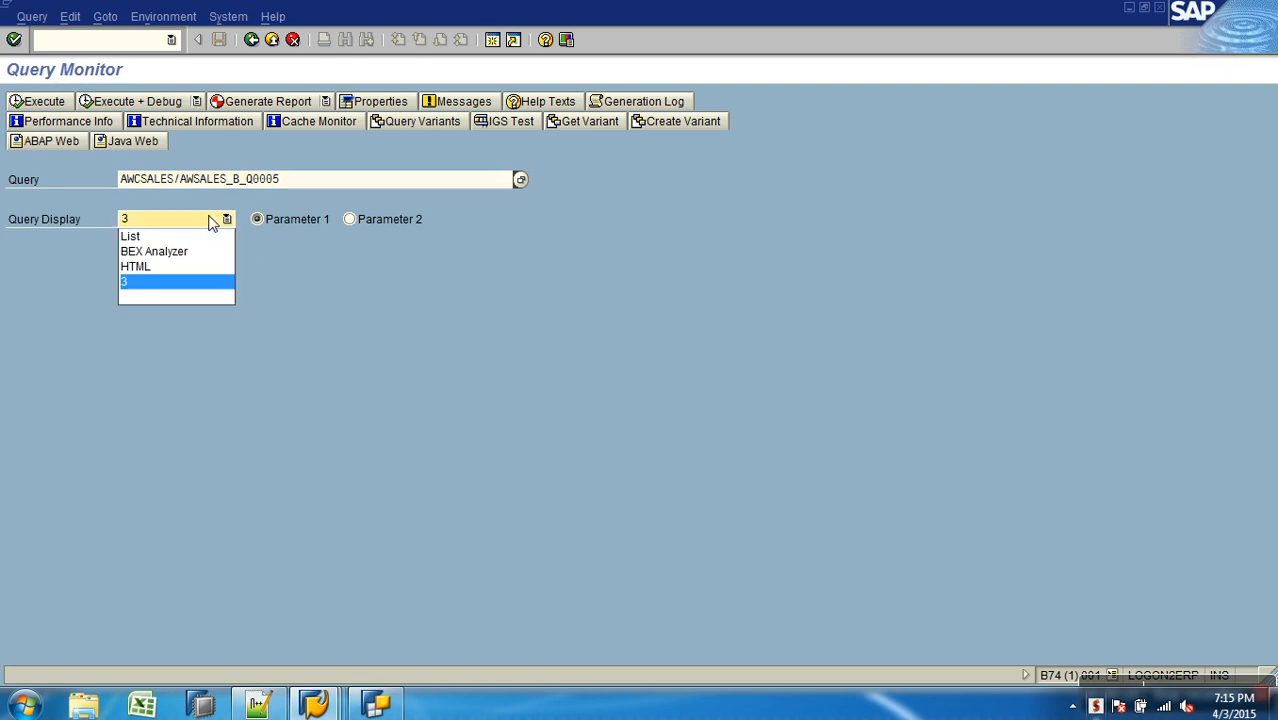
{"action": "left_click", "coordinate": [185, 266]}
{"action": "key", "text": "F8"}
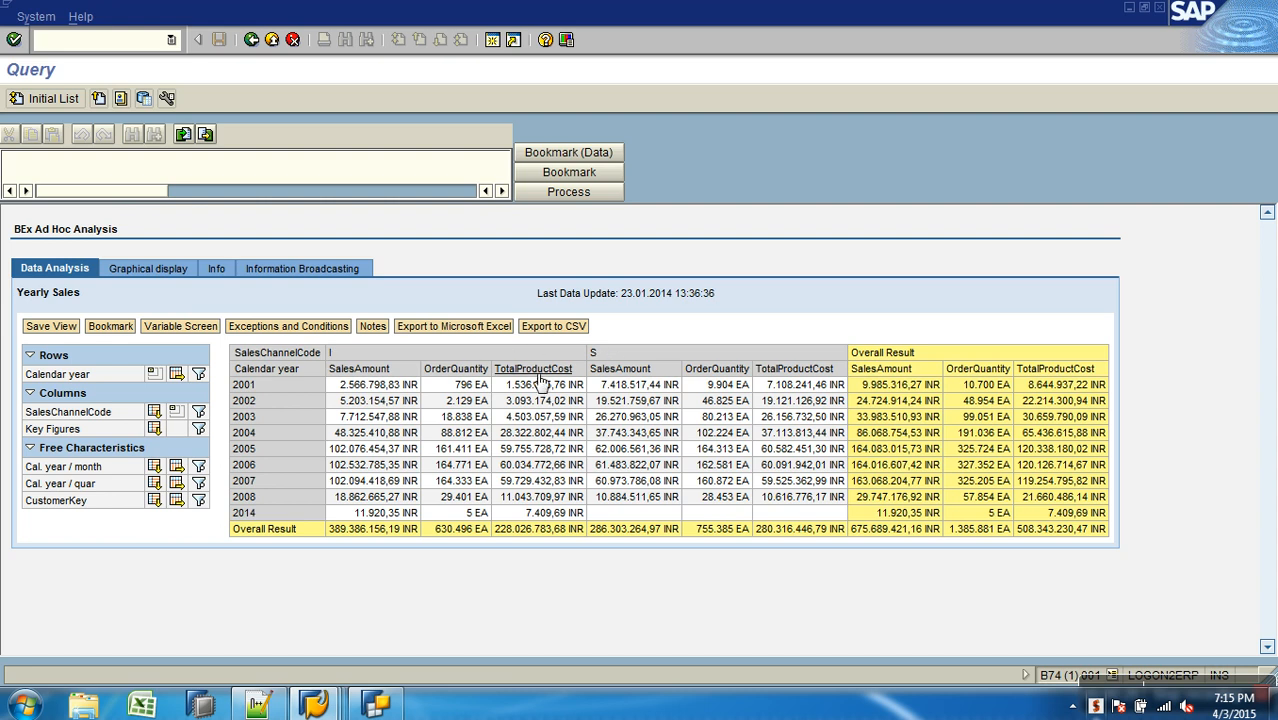
Step: Set the SalesChannelCode characteristic in the report to display as Text and transfer the setting
{"action": "right_click", "coordinate": [300, 356]}
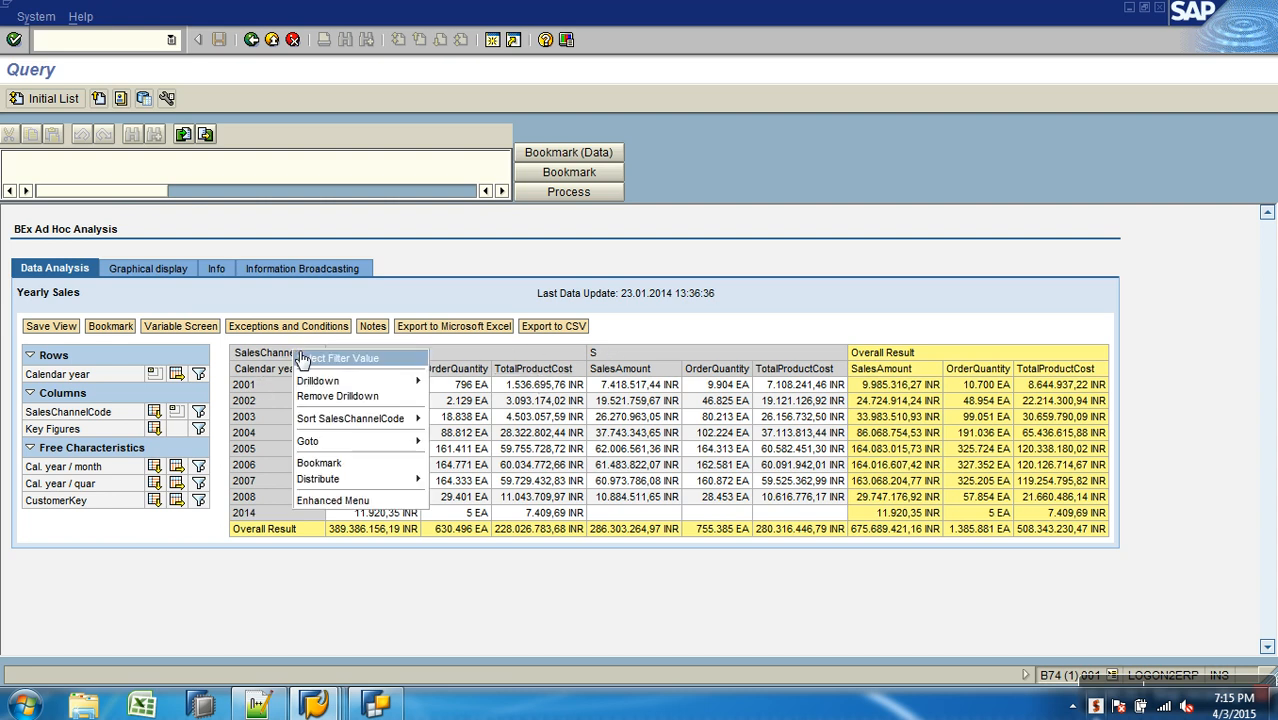
{"action": "left_click", "coordinate": [335, 500]}
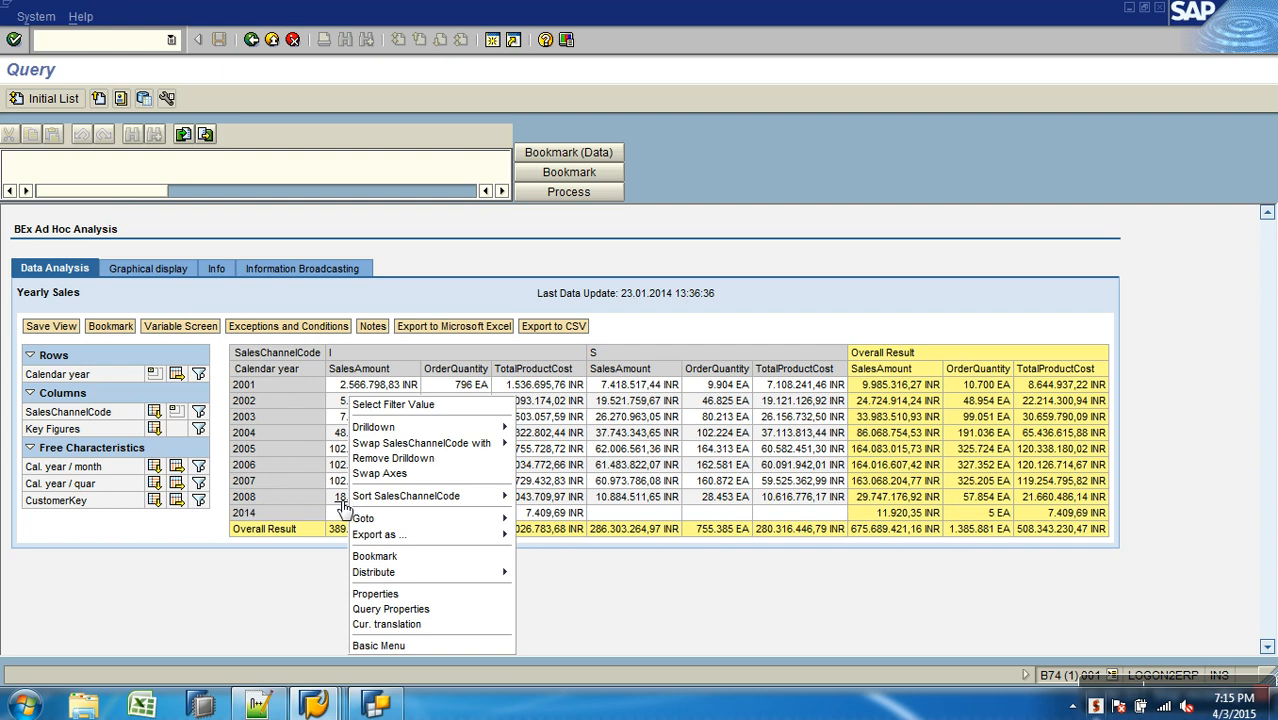
{"action": "left_click", "coordinate": [404, 594]}
{"action": "left_click", "coordinate": [213, 260]}
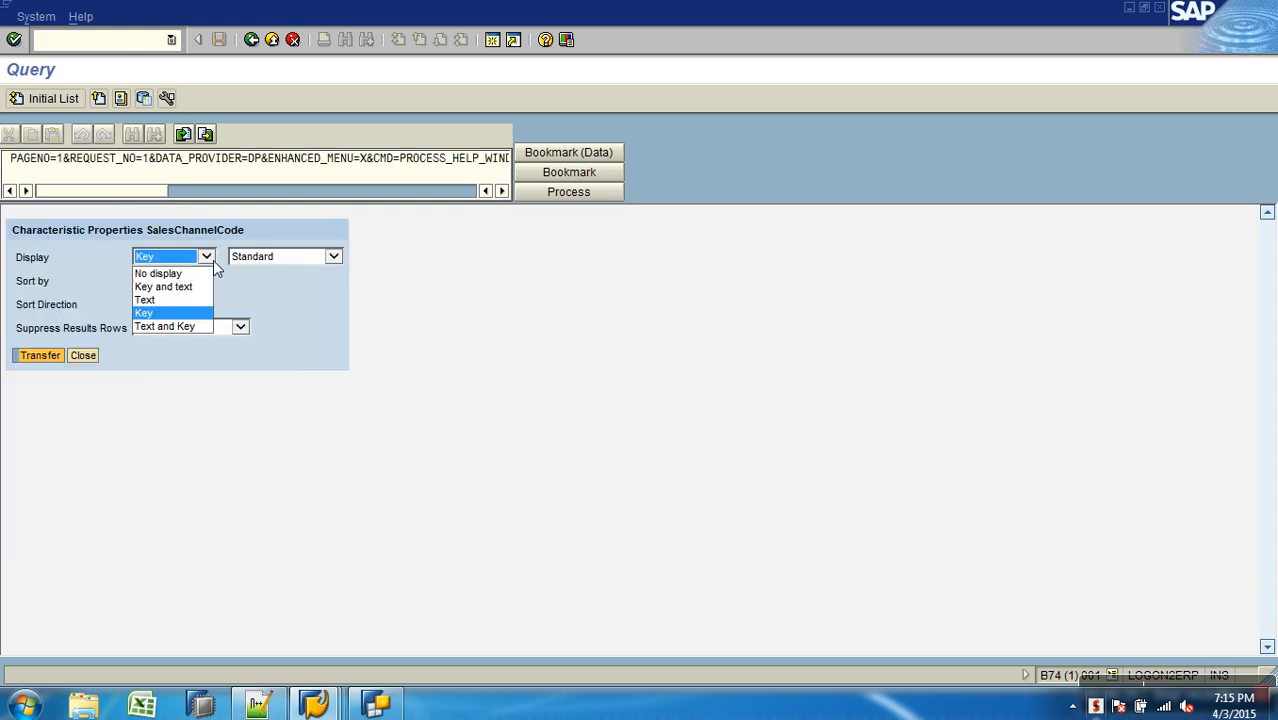
{"action": "left_click", "coordinate": [166, 304]}
{"action": "left_click", "coordinate": [57, 358]}
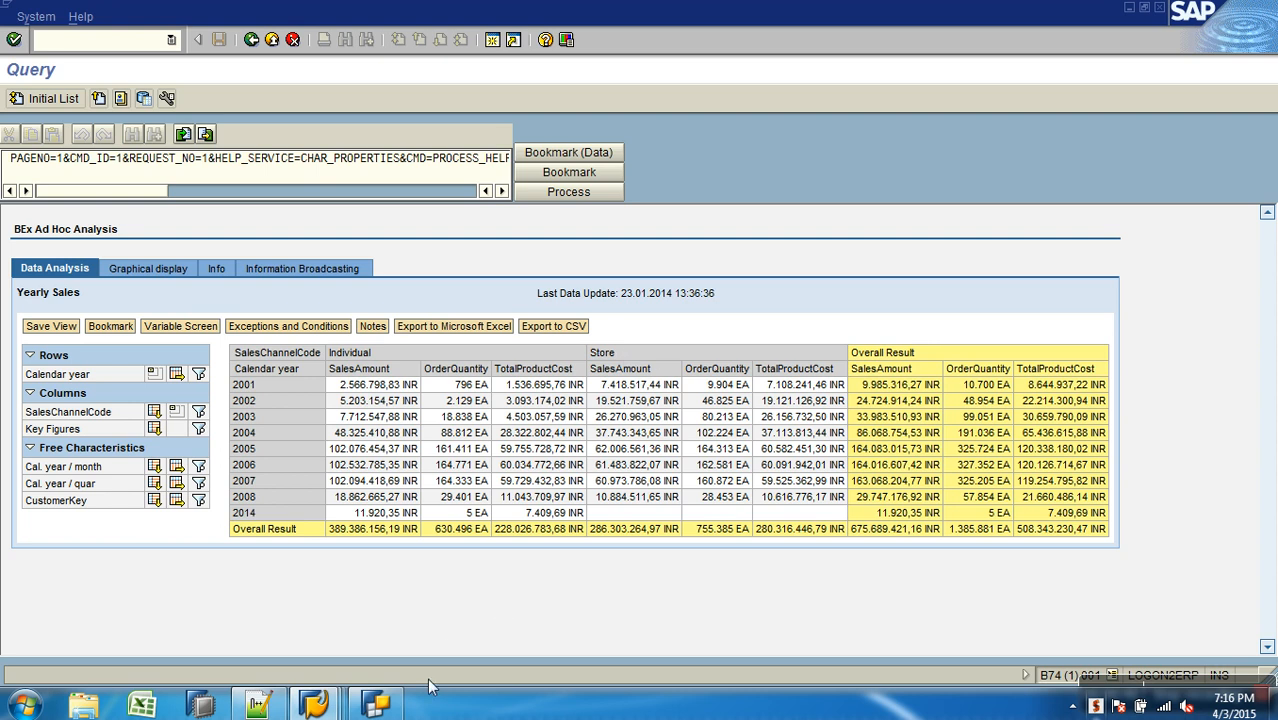
Step: Switch to BEx Query Designer and set the results rows of Calendar year to Always Suppress
{"action": "left_click", "coordinate": [388, 707]}
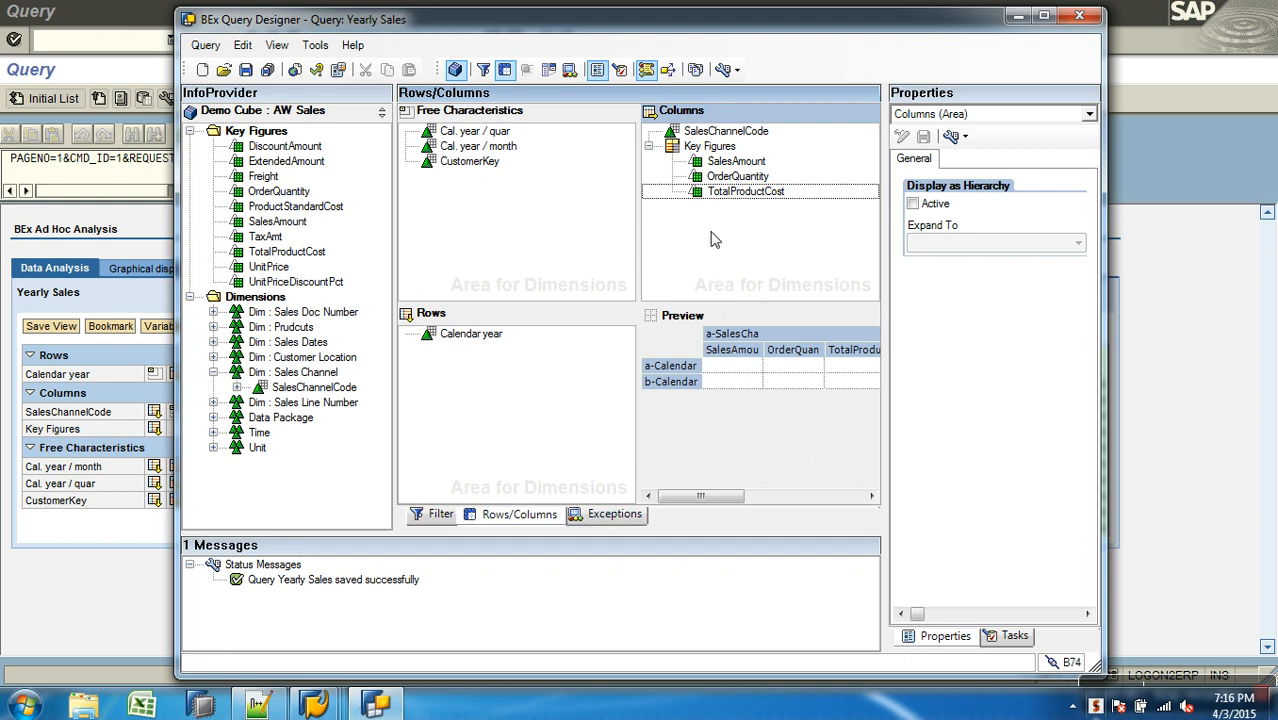
{"action": "left_click", "coordinate": [472, 333]}
{"action": "left_click", "coordinate": [958, 177]}
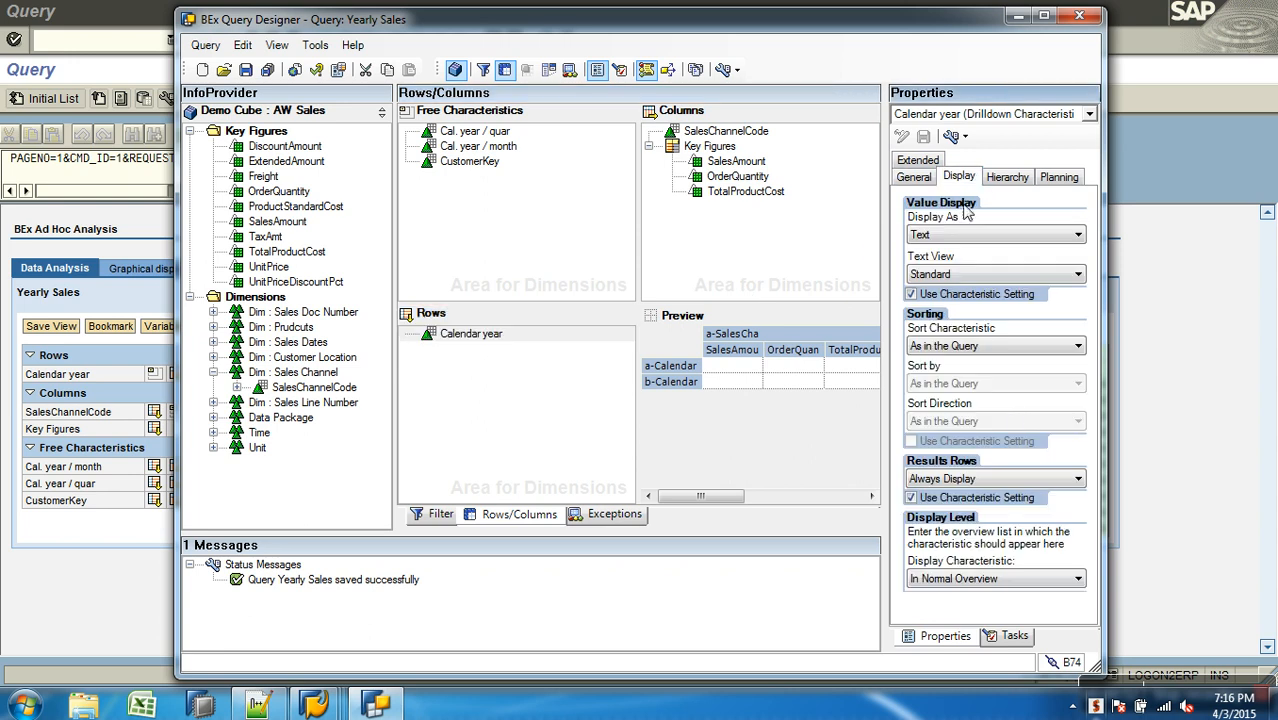
{"action": "left_click", "coordinate": [985, 479]}
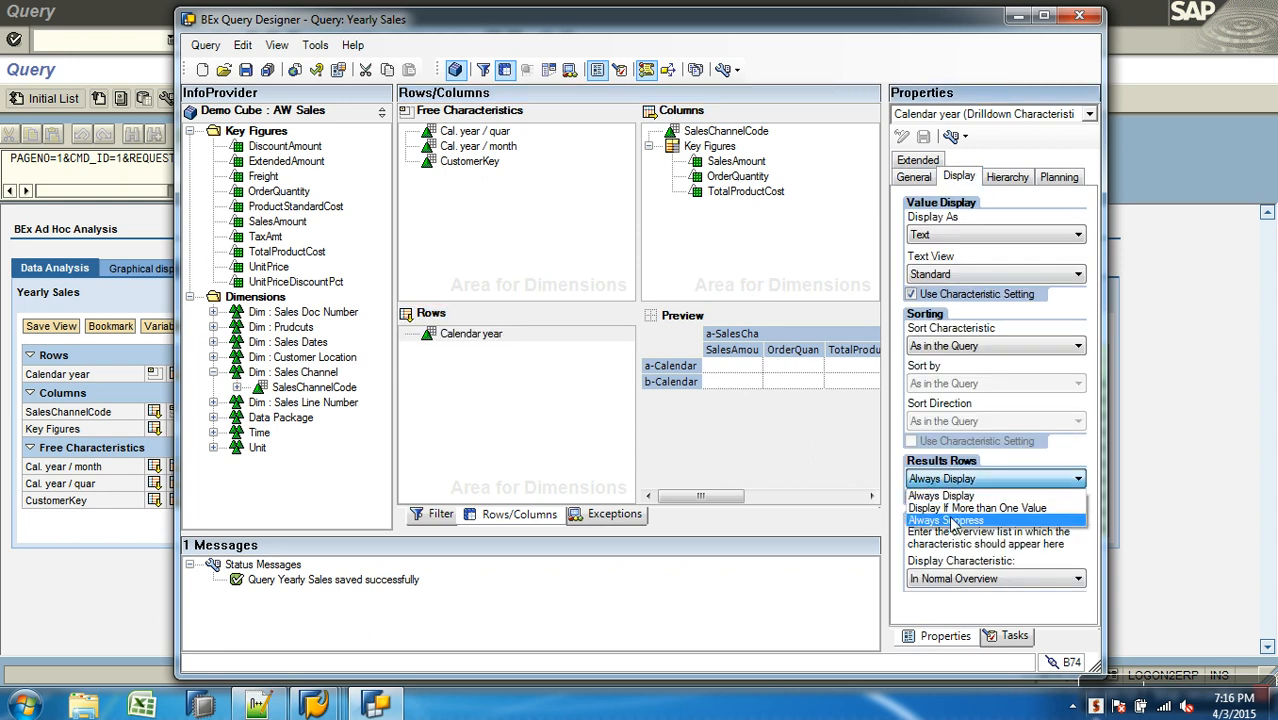
{"action": "left_click", "coordinate": [950, 506]}
Step: Set the results rows of the SalesChannelCode characteristic to Always Suppress
{"action": "left_click", "coordinate": [745, 133]}
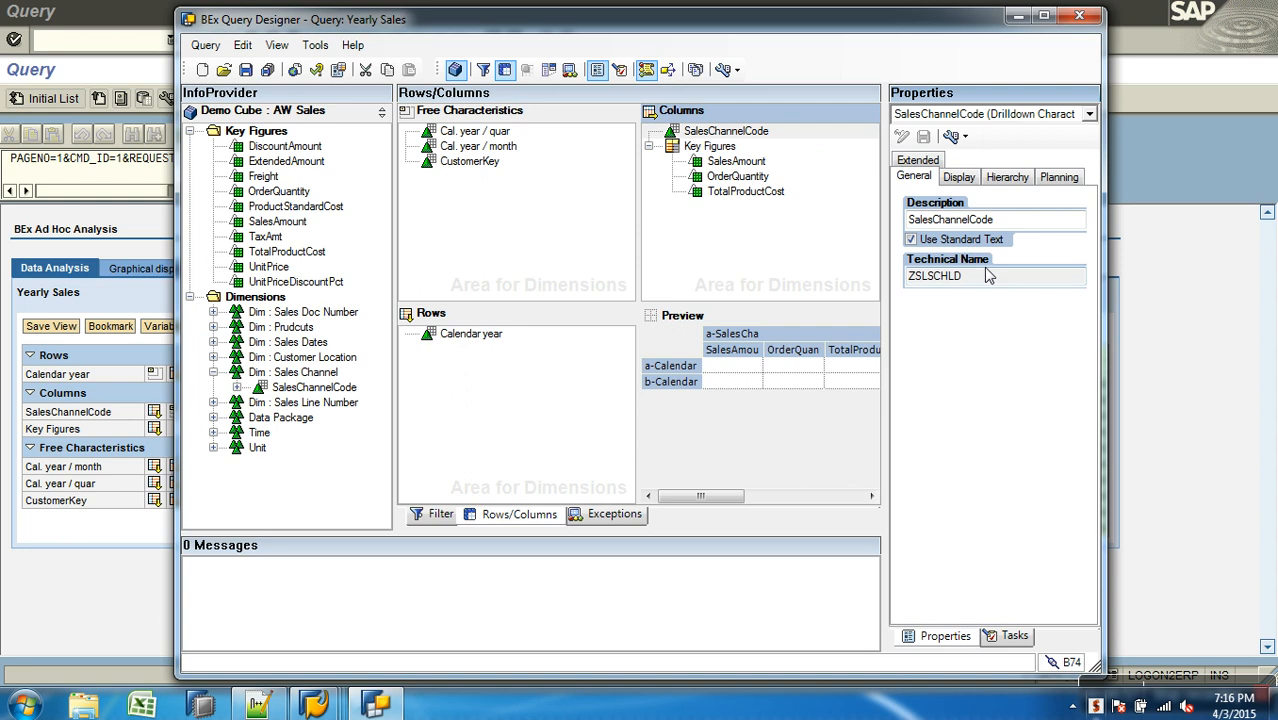
{"action": "left_click", "coordinate": [958, 177]}
{"action": "left_click", "coordinate": [985, 479]}
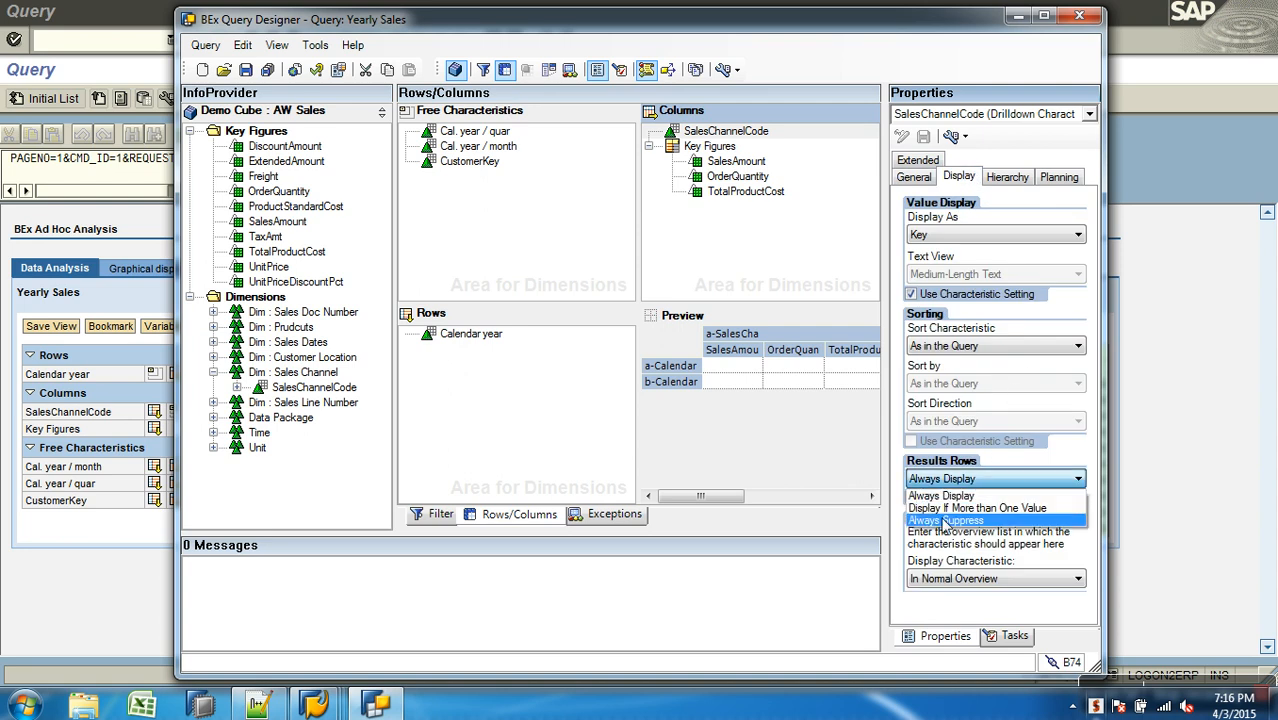
{"action": "left_click", "coordinate": [945, 527]}
Step: Save the Yearly Sales query and execute it again from Query Monitor
{"action": "left_click", "coordinate": [245, 70]}
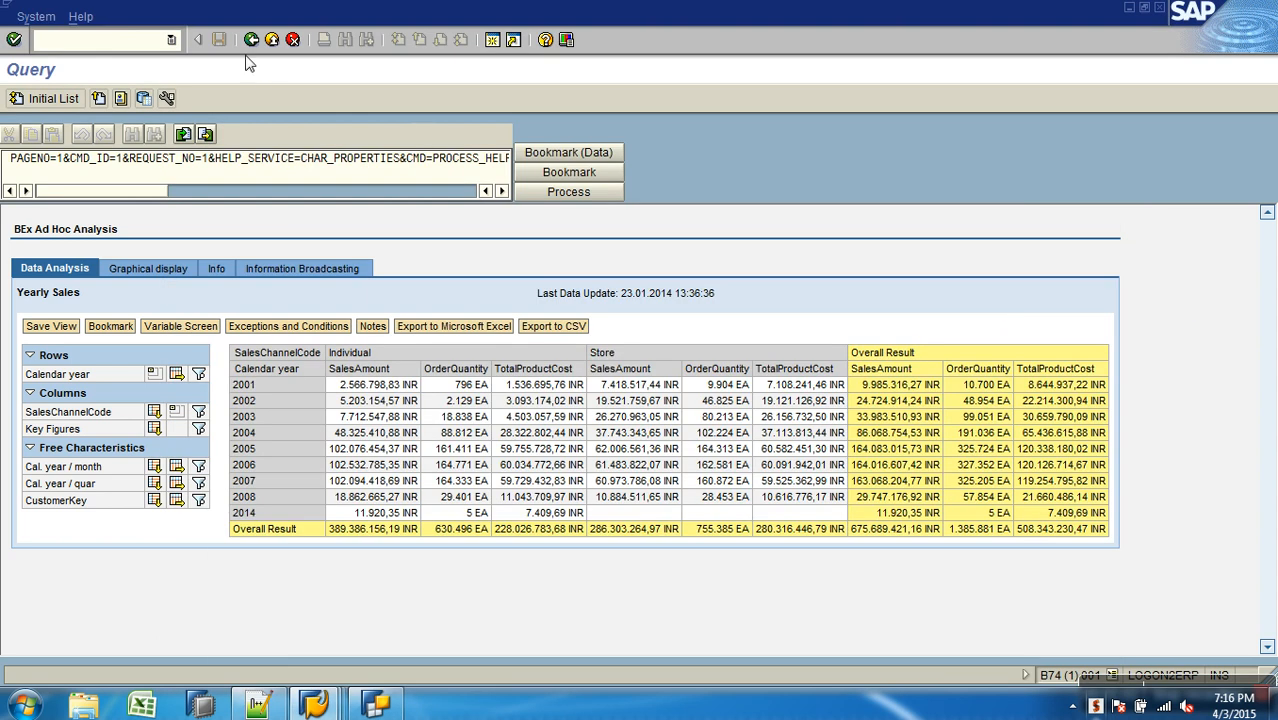
{"action": "left_click", "coordinate": [252, 40]}
{"action": "left_click", "coordinate": [40, 101]}
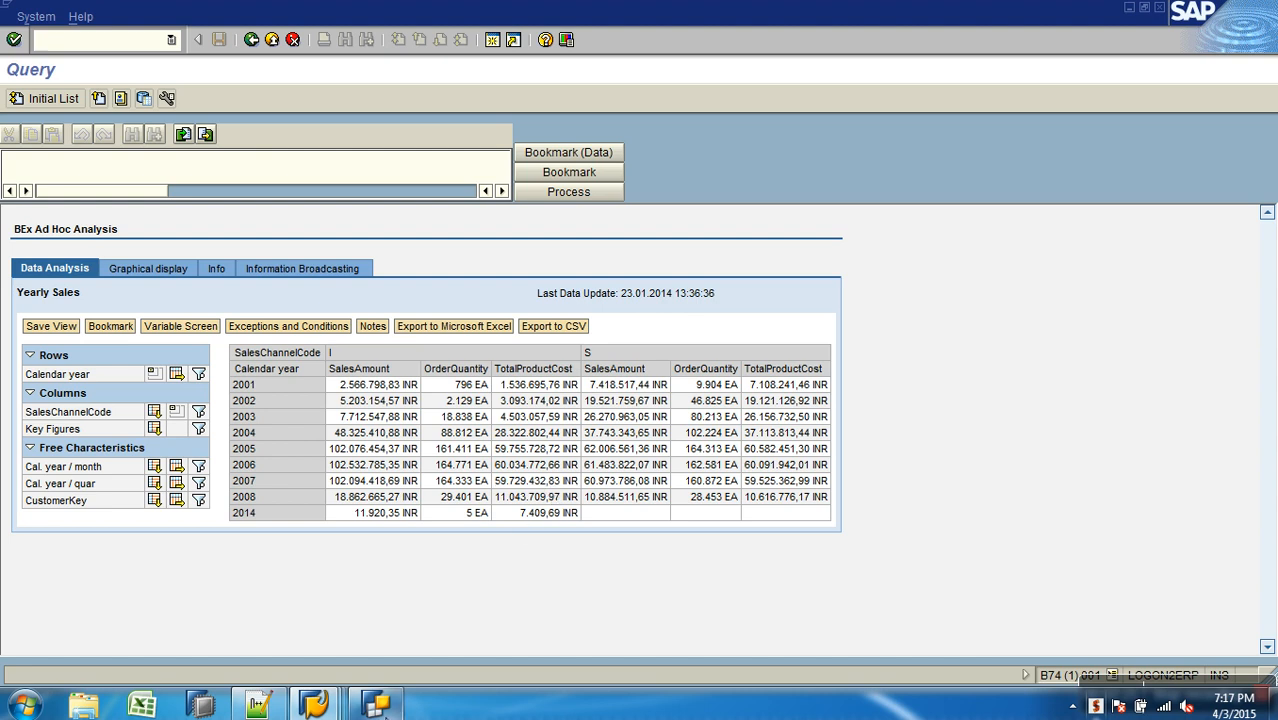
Step: Return to BEx Query Designer and examine SalesChannelCode and the SalesAmount, OrderQuantity and TotalProductCost key figures in the columns
{"action": "left_click", "coordinate": [386, 706]}
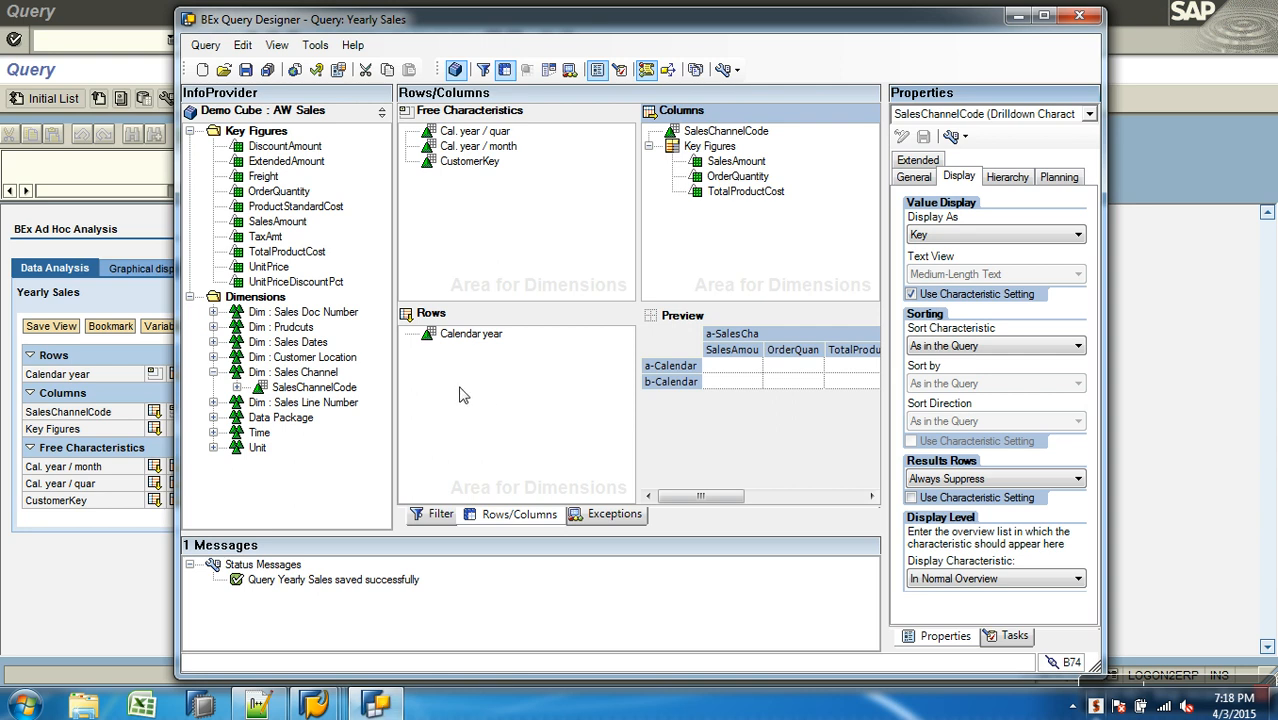
{"action": "left_click", "coordinate": [724, 165]}
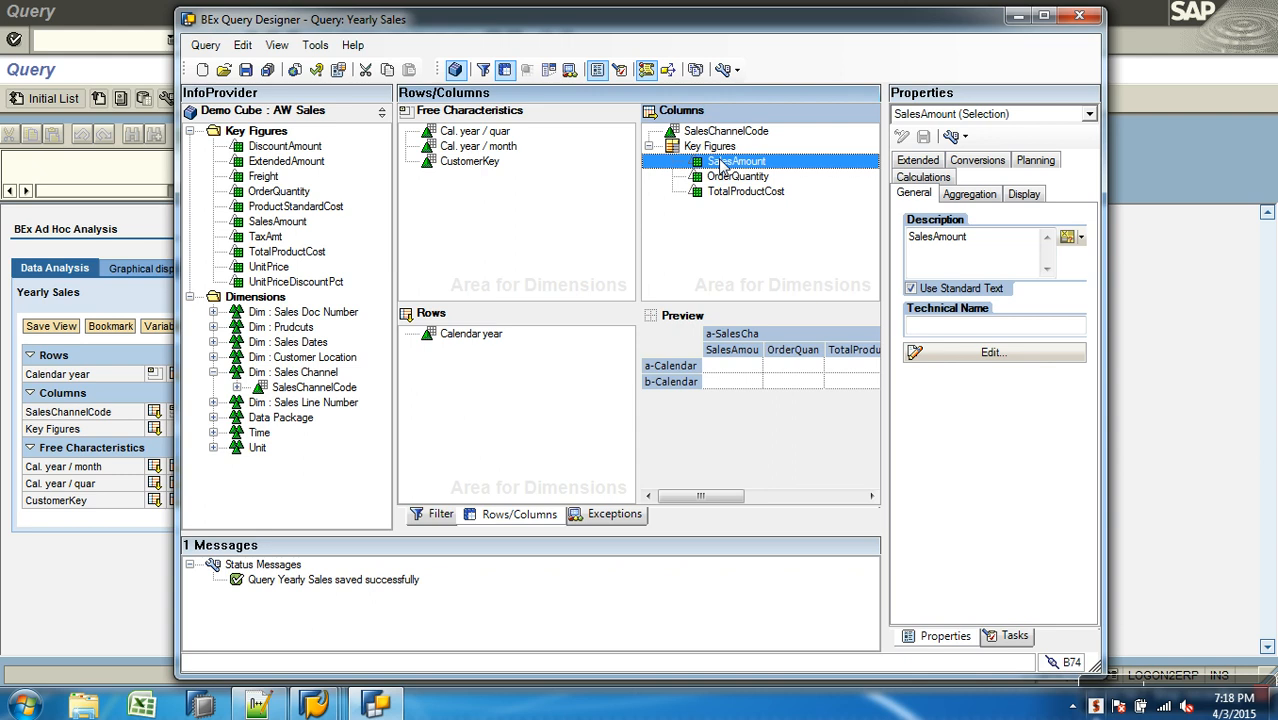
{"action": "left_click", "coordinate": [729, 177]}
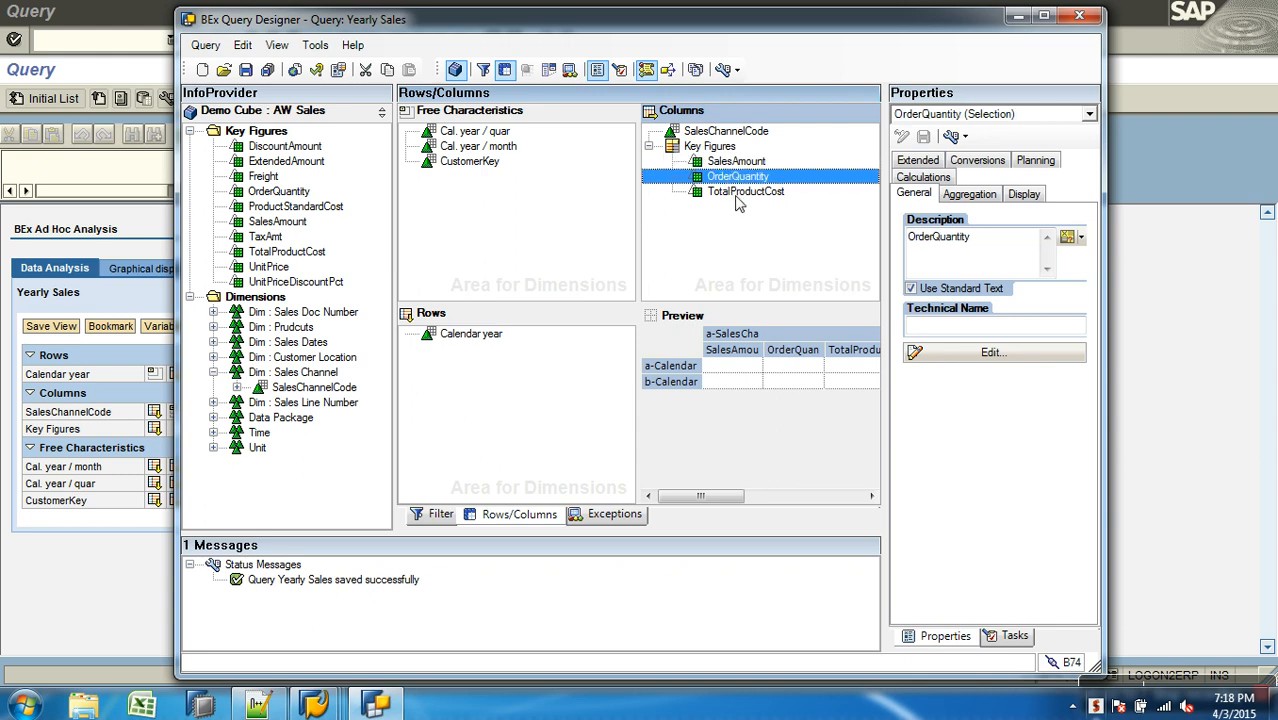
{"action": "left_click", "coordinate": [751, 192]}
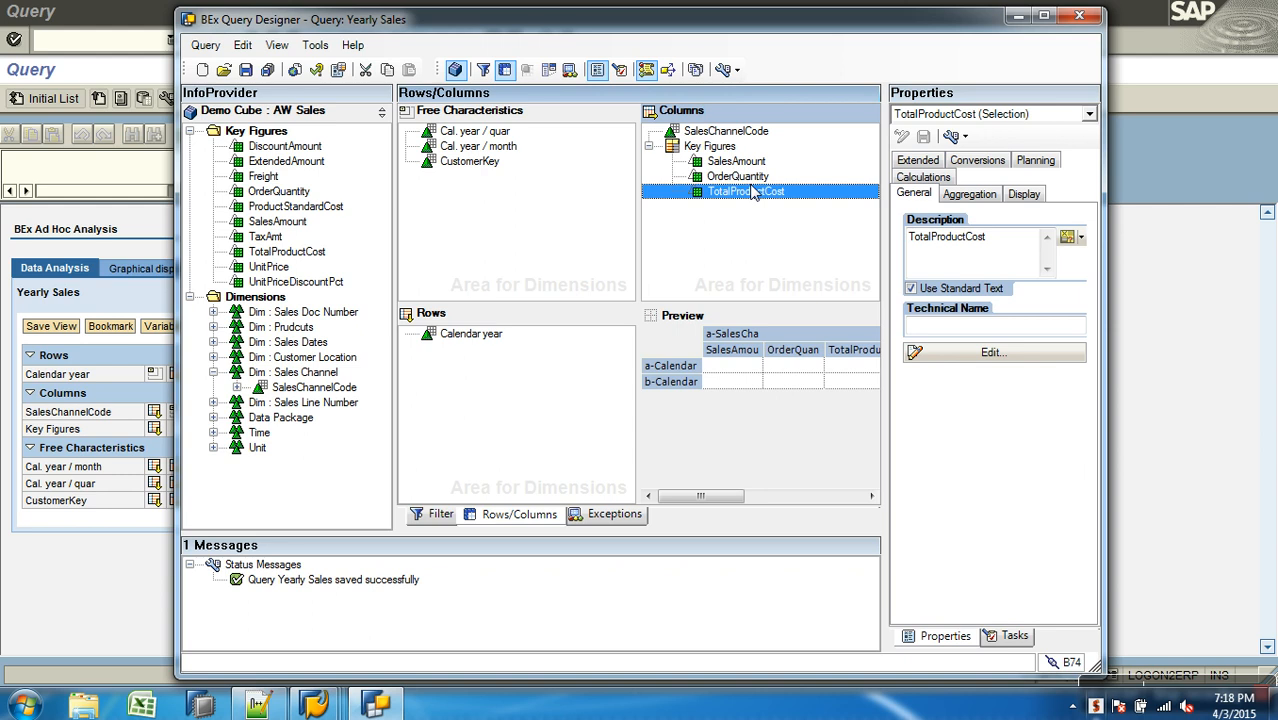
{"action": "left_click", "coordinate": [758, 132]}
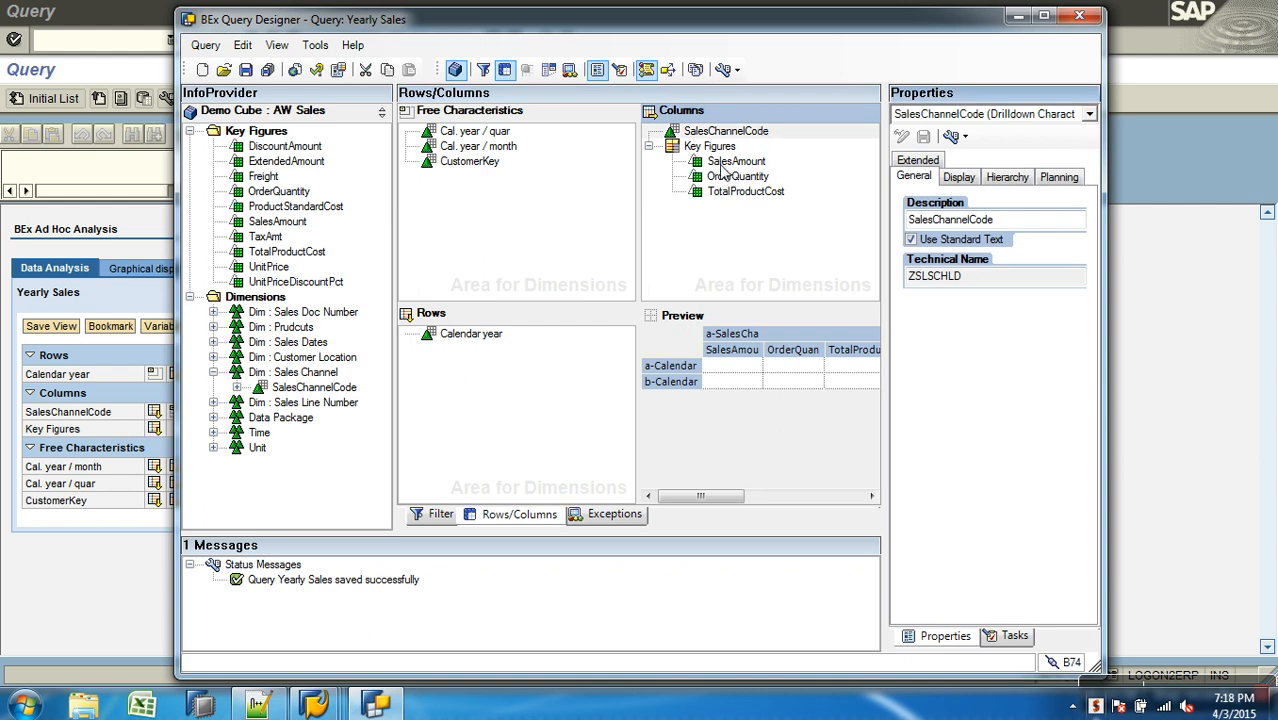
{"action": "left_click", "coordinate": [727, 163]}
{"action": "left_click", "coordinate": [727, 177]}
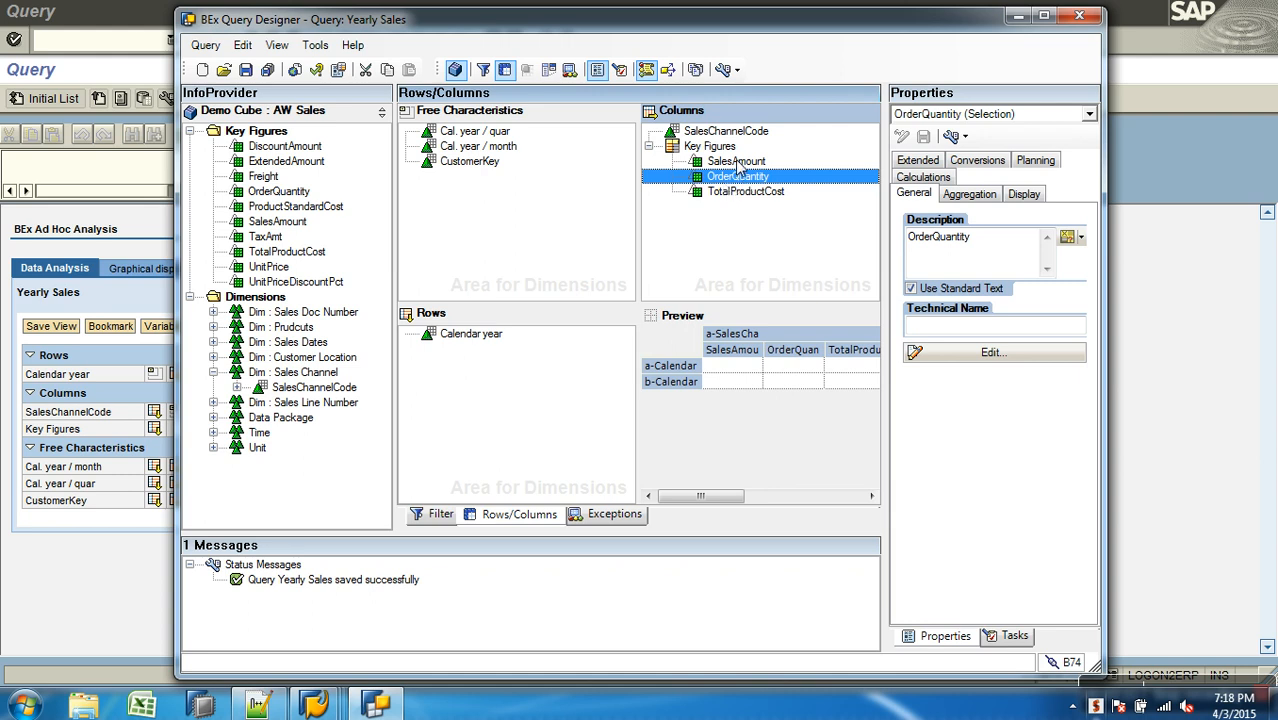
{"action": "left_click", "coordinate": [737, 163]}
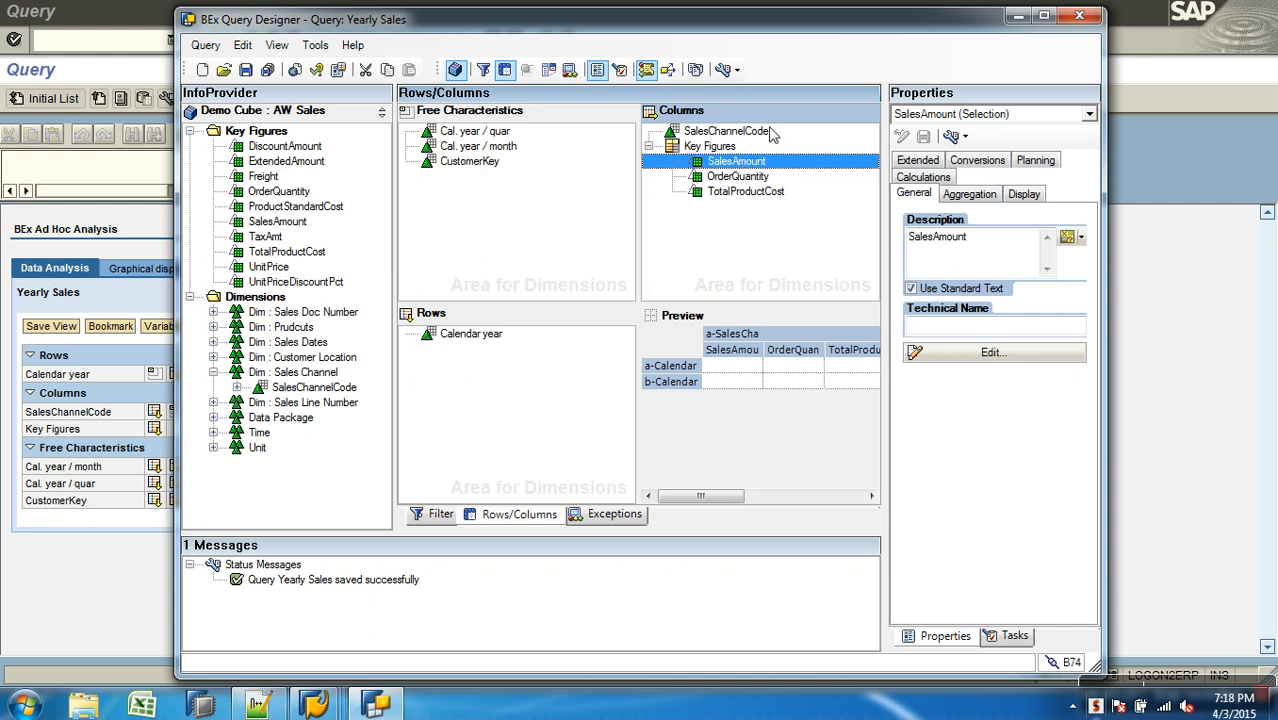
Step: Remove the SalesChannelCode characteristic and the SalesAmount key figure from the query columns
{"action": "left_click", "coordinate": [725, 132]}
{"action": "left_click_drag", "start_coordinate": [725, 132], "coordinate": [380, 212]}
{"action": "left_click_drag", "start_coordinate": [735, 146], "coordinate": [357, 195]}
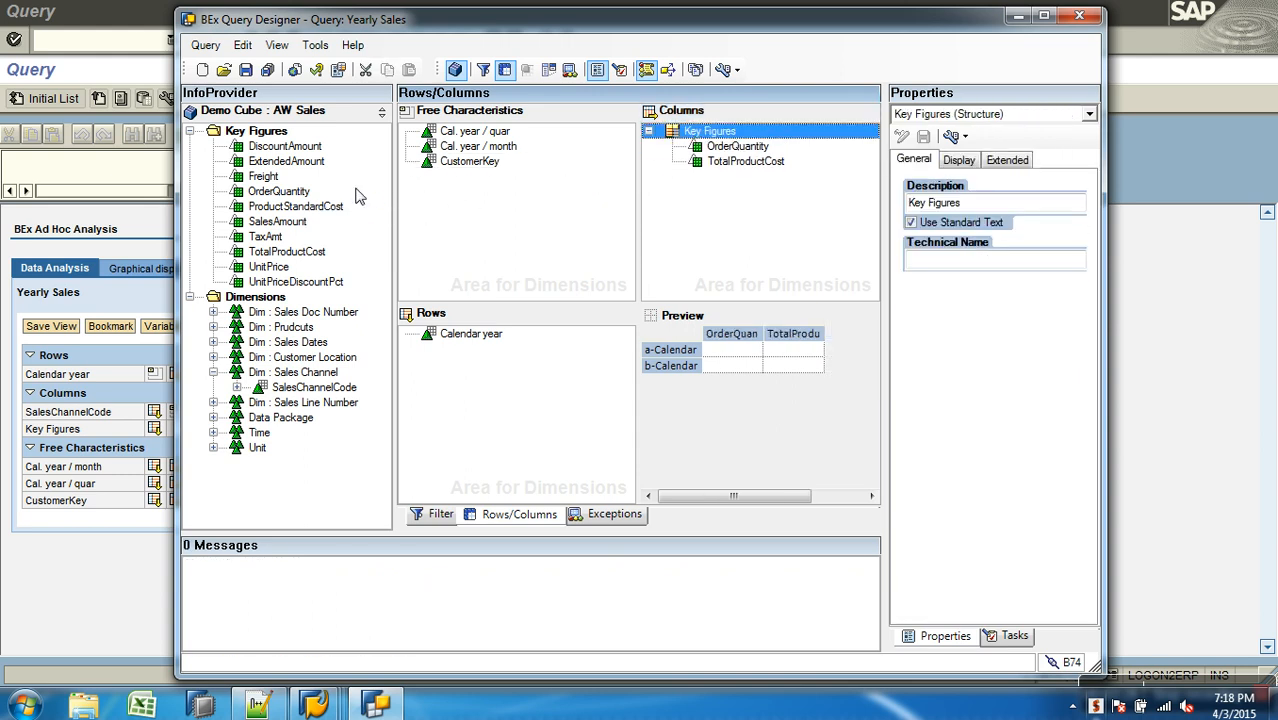
Step: Create a new restricted key figure under the InfoProvider's Key Figures and open it for editing
{"action": "left_click", "coordinate": [190, 132]}
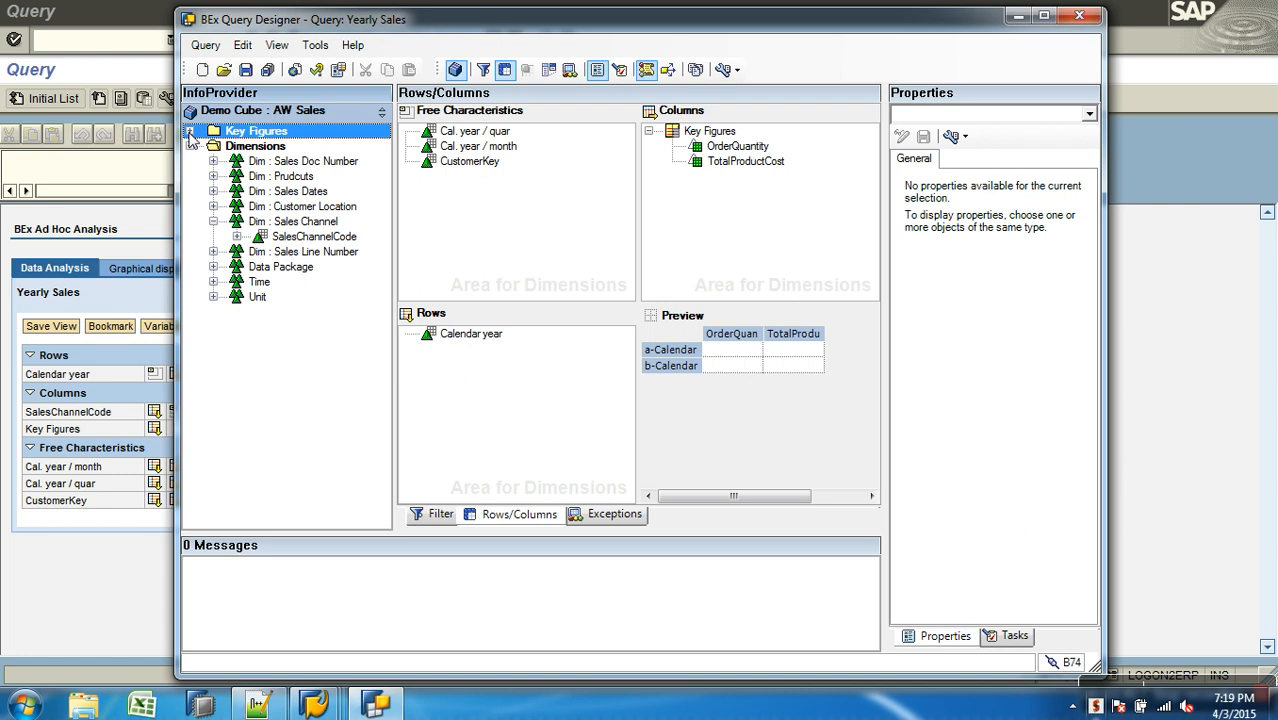
{"action": "right_click", "coordinate": [264, 133]}
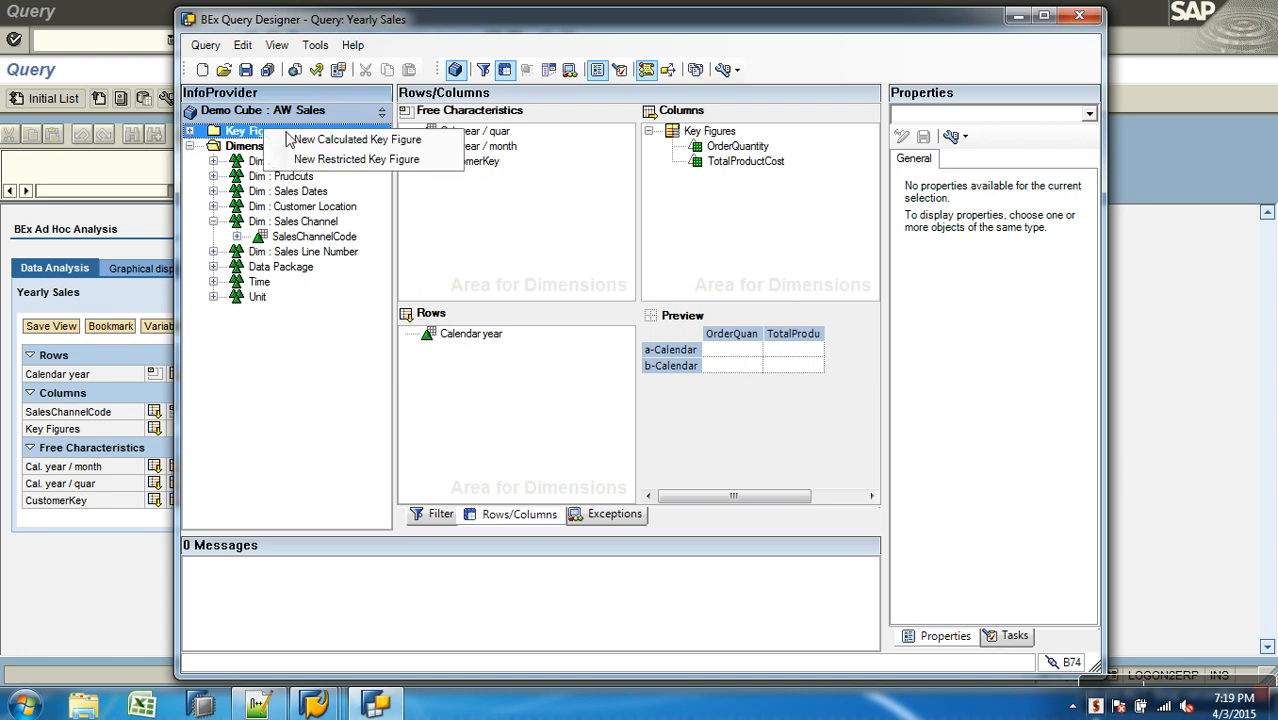
{"action": "left_click", "coordinate": [335, 160]}
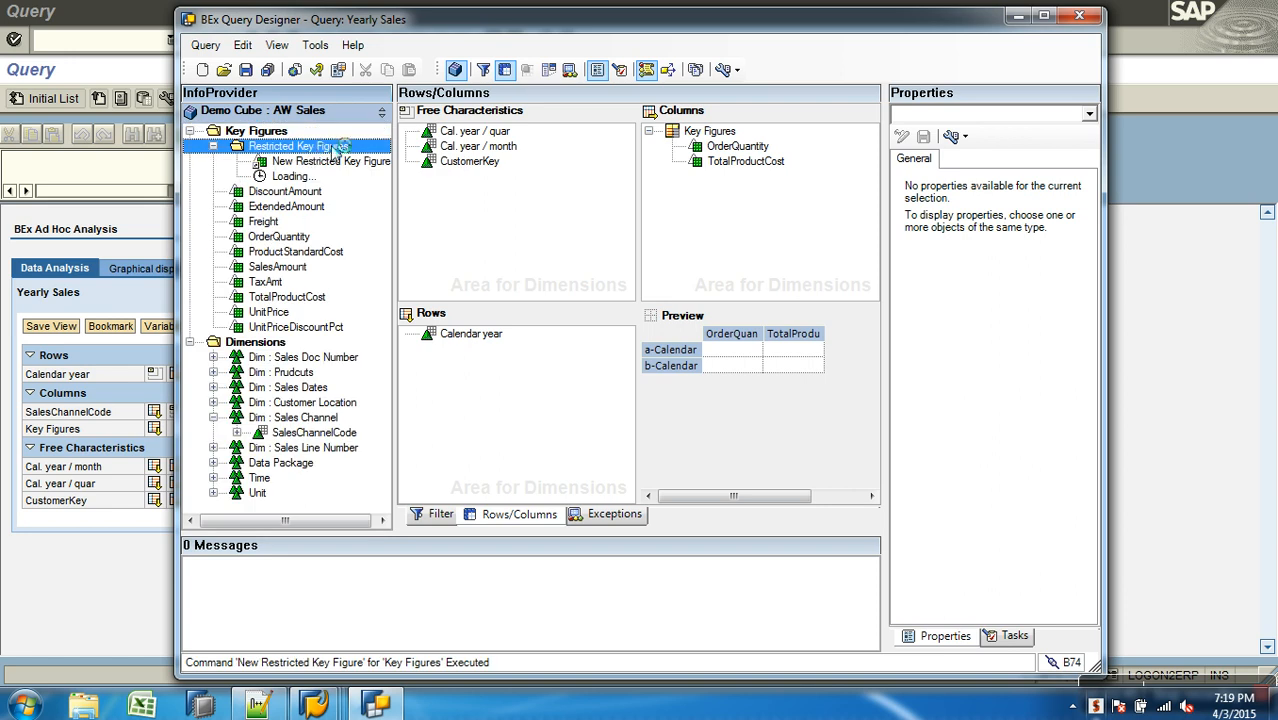
{"action": "right_click", "coordinate": [347, 170]}
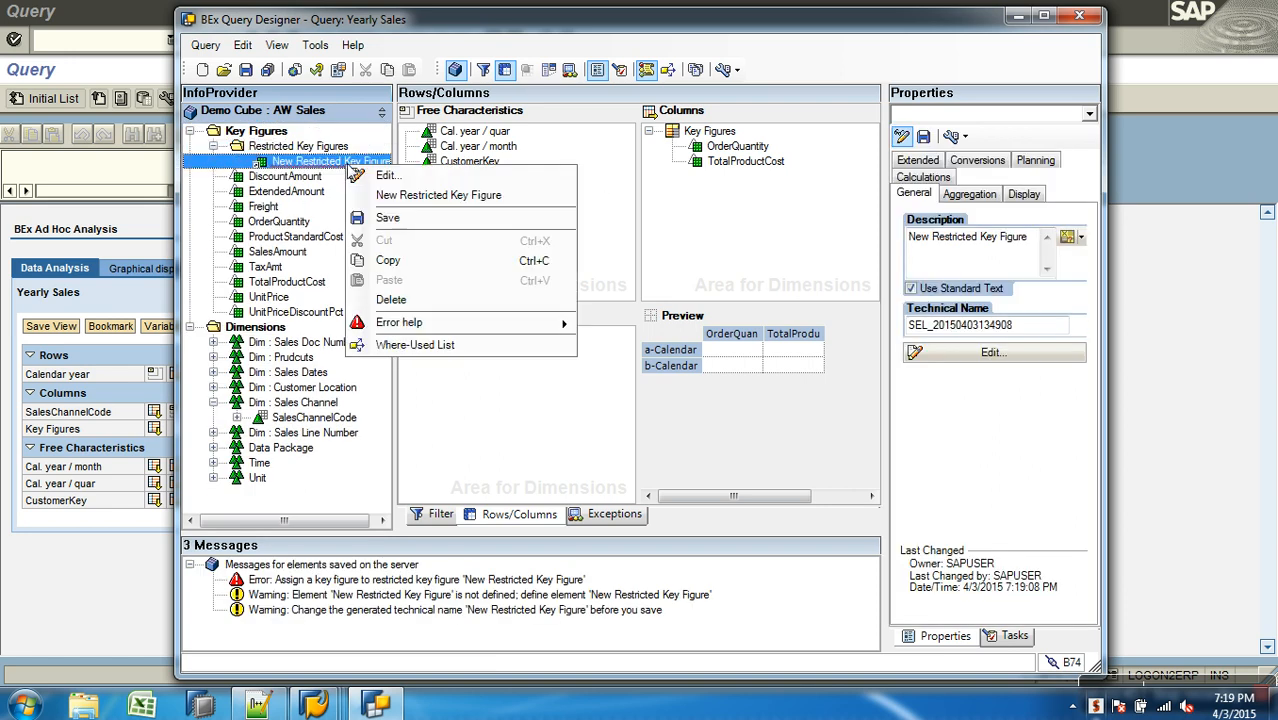
{"action": "left_click", "coordinate": [410, 176]}
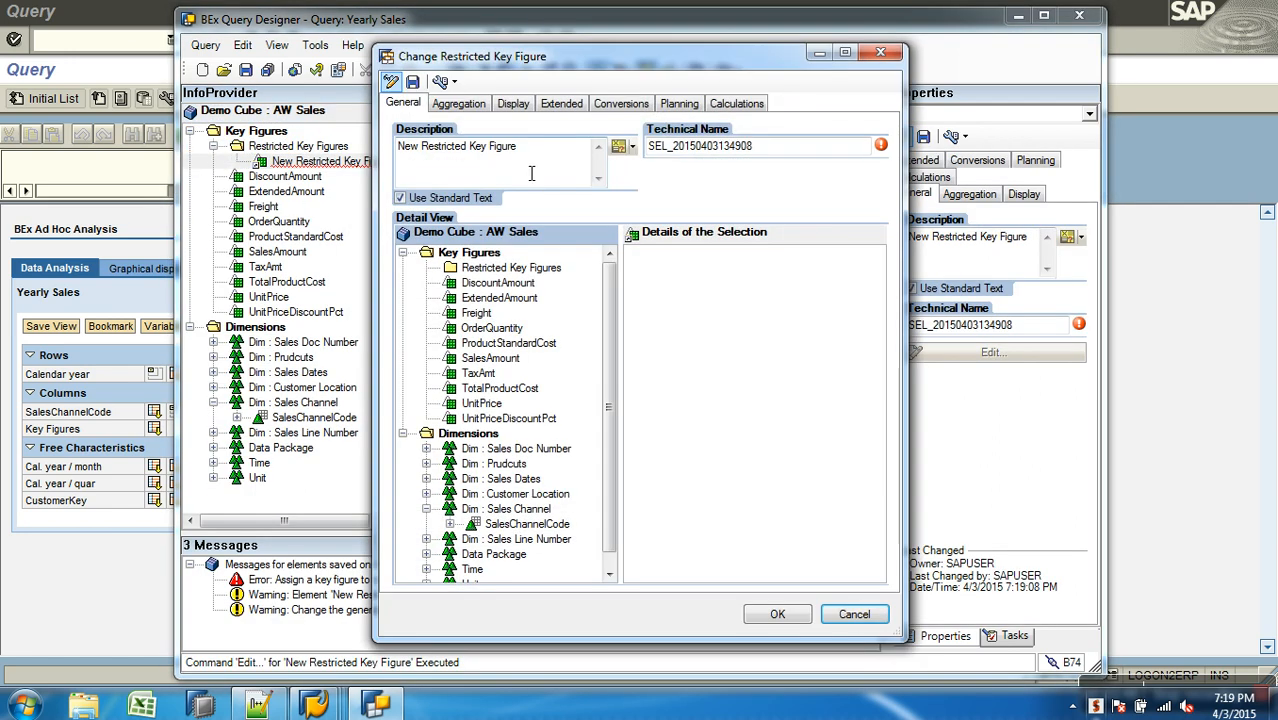
Step: Set the restricted key figure's description to "Sales Amount (I)" and its technical name to ZRKF_Q01
{"action": "key", "text": "ctrl+a"}
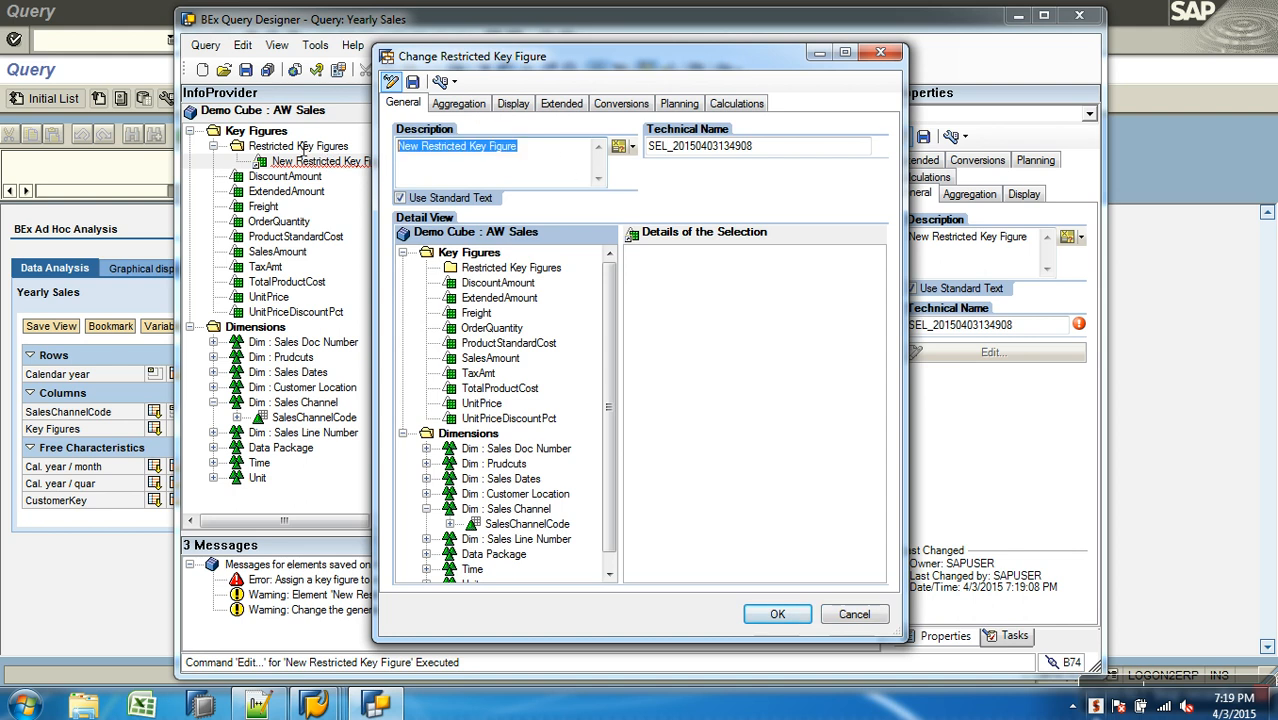
{"action": "type", "text": "Sales A"}
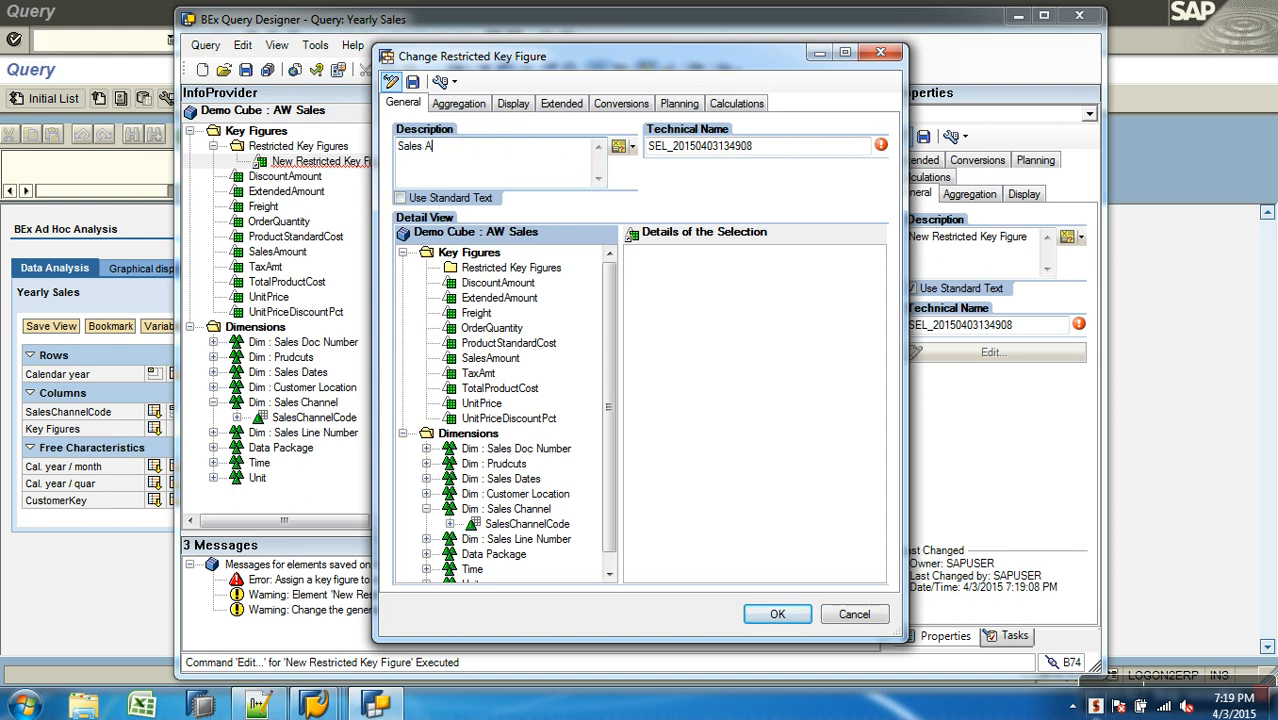
{"action": "type", "text": "mount (I"}
{"action": "double_click", "coordinate": [720, 156]}
{"action": "type", "text": "ZR"}
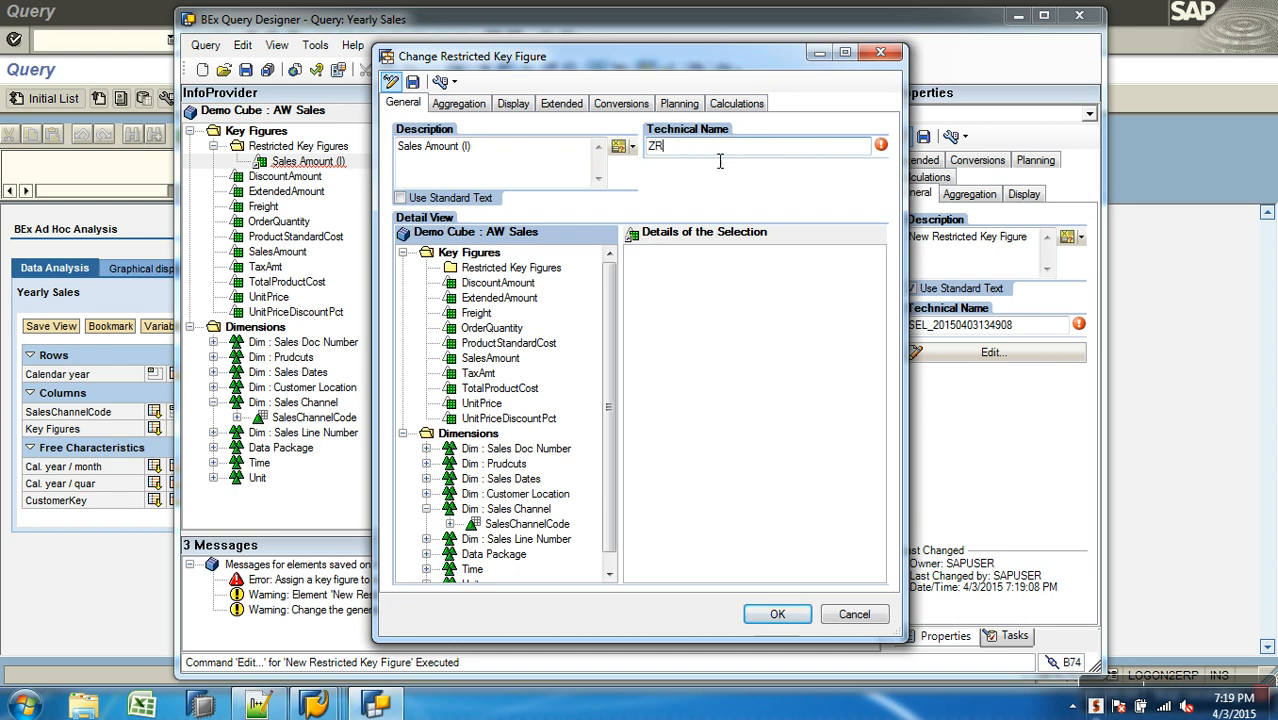
{"action": "type", "text": "KF_Q01"}
{"action": "mouse_move", "coordinate": [880, 146]}
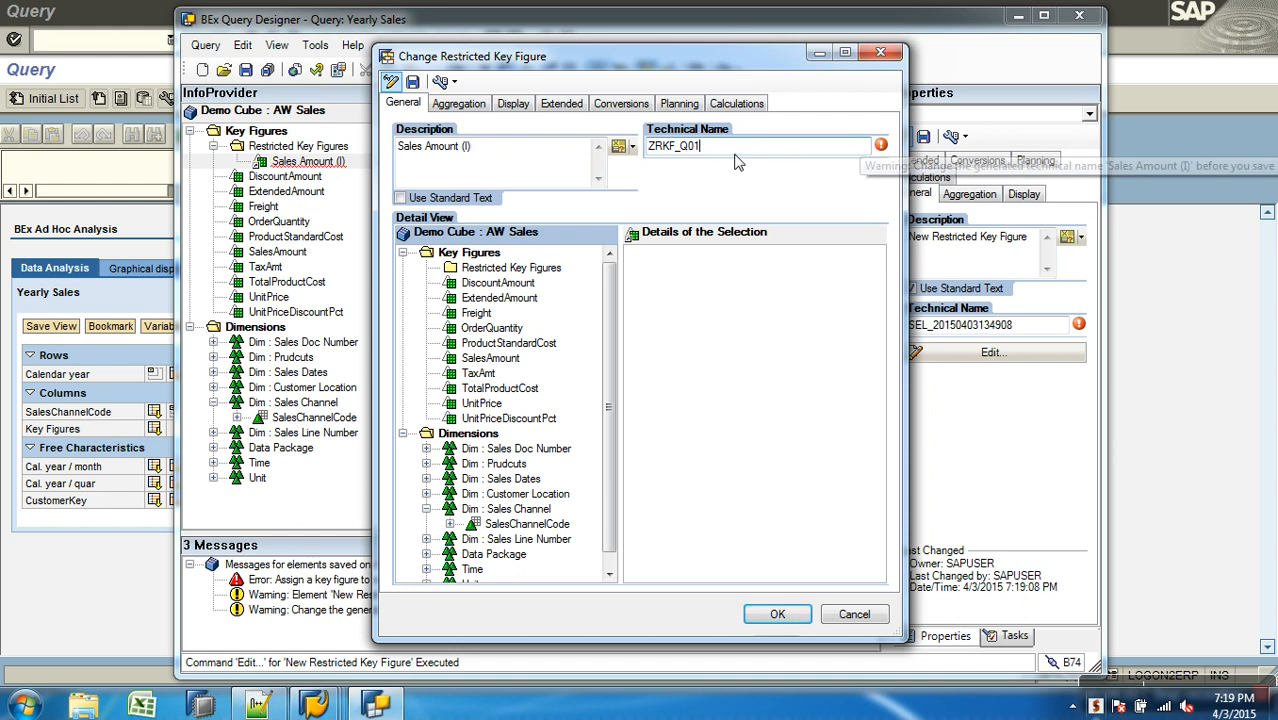
Step: Add the SalesAmount key figure and the SalesChannelCode characteristic to the details of the selection
{"action": "left_click", "coordinate": [503, 362]}
{"action": "left_click_drag", "start_coordinate": [503, 365], "coordinate": [700, 265]}
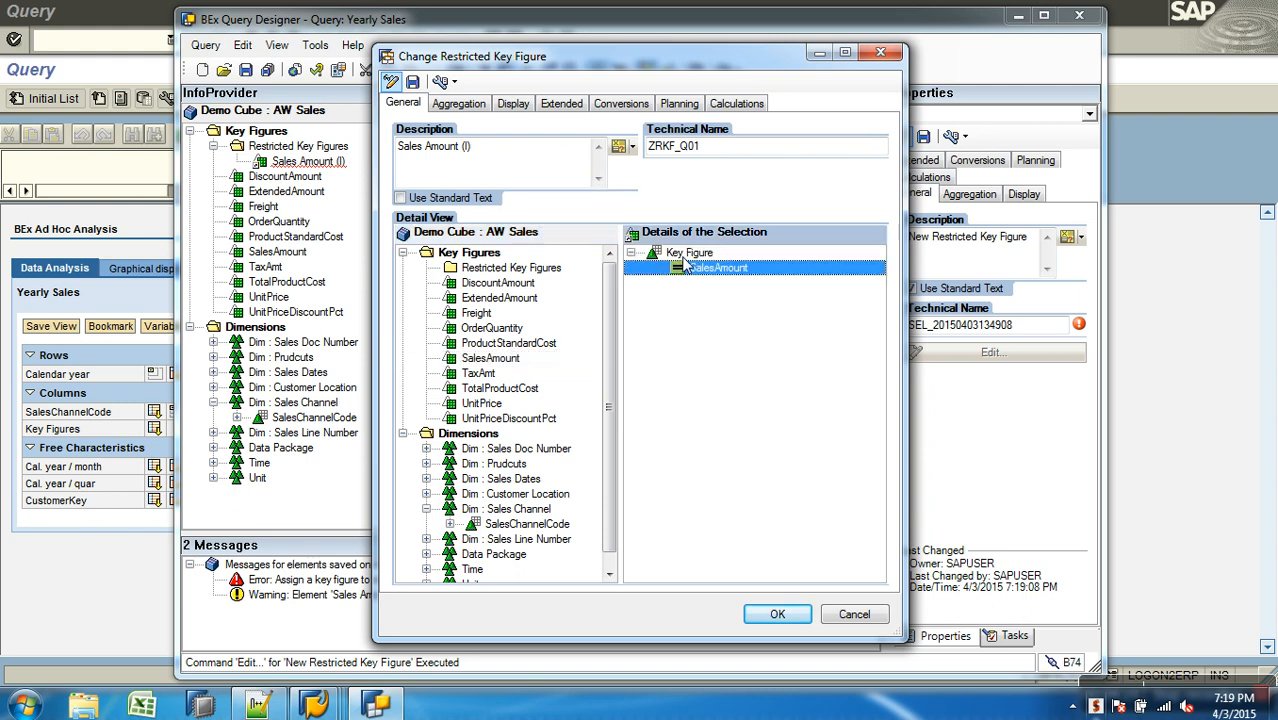
{"action": "left_click_drag", "start_coordinate": [530, 524], "coordinate": [708, 311]}
Step: Restrict SalesChannelCode to the single value Web in the restricted key figure, showing the technical names in the value list
{"action": "left_click", "coordinate": [722, 286]}
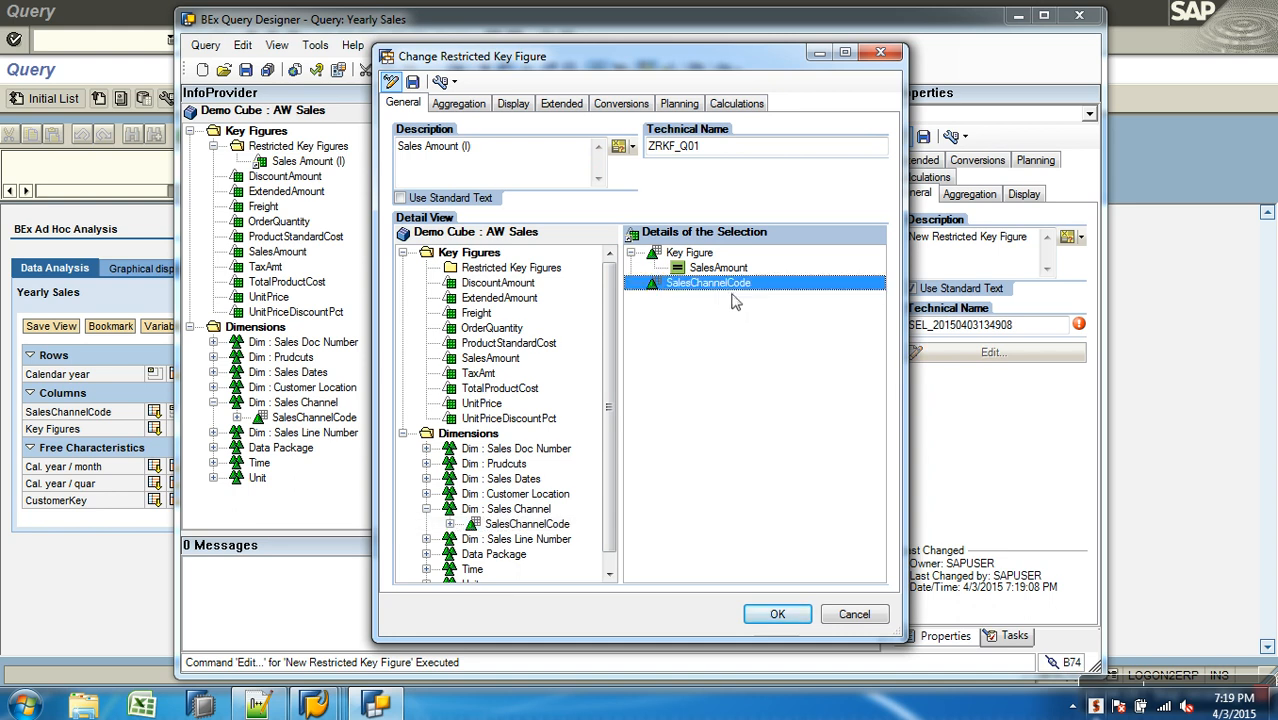
{"action": "right_click", "coordinate": [742, 290]}
{"action": "left_click", "coordinate": [778, 297]}
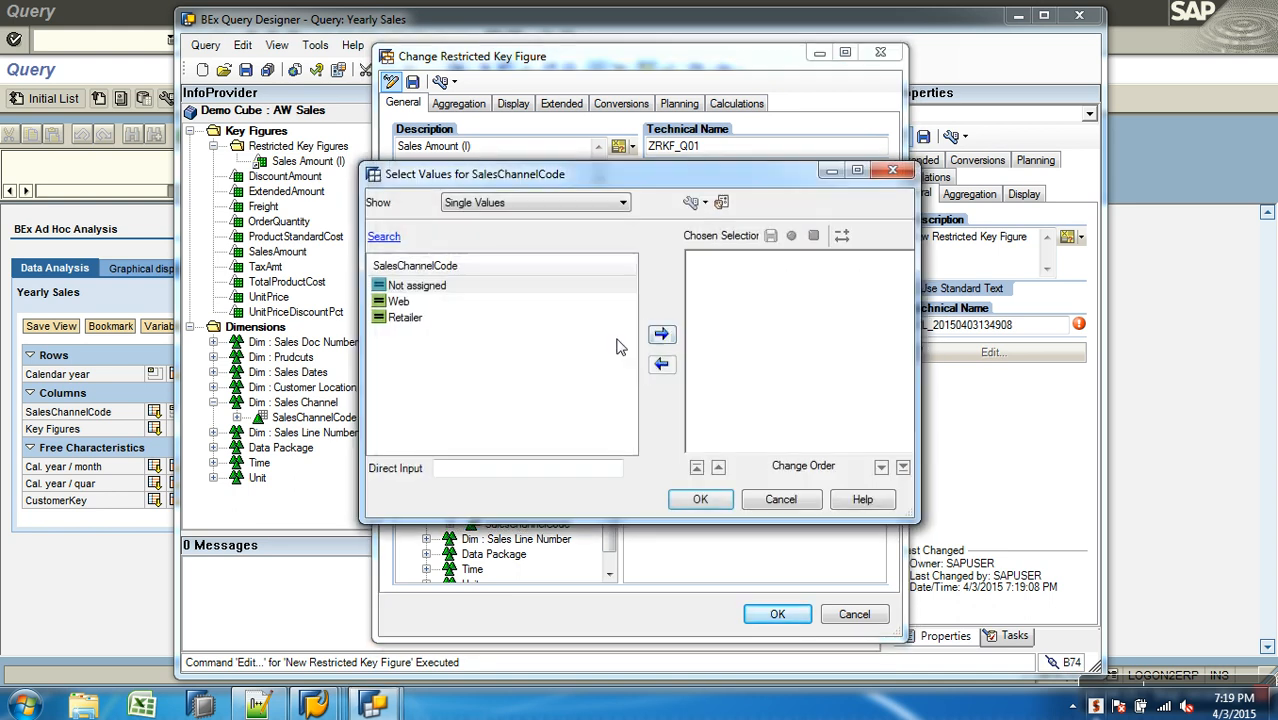
{"action": "right_click", "coordinate": [424, 303]}
{"action": "left_click", "coordinate": [491, 313]}
{"action": "left_click", "coordinate": [688, 202]}
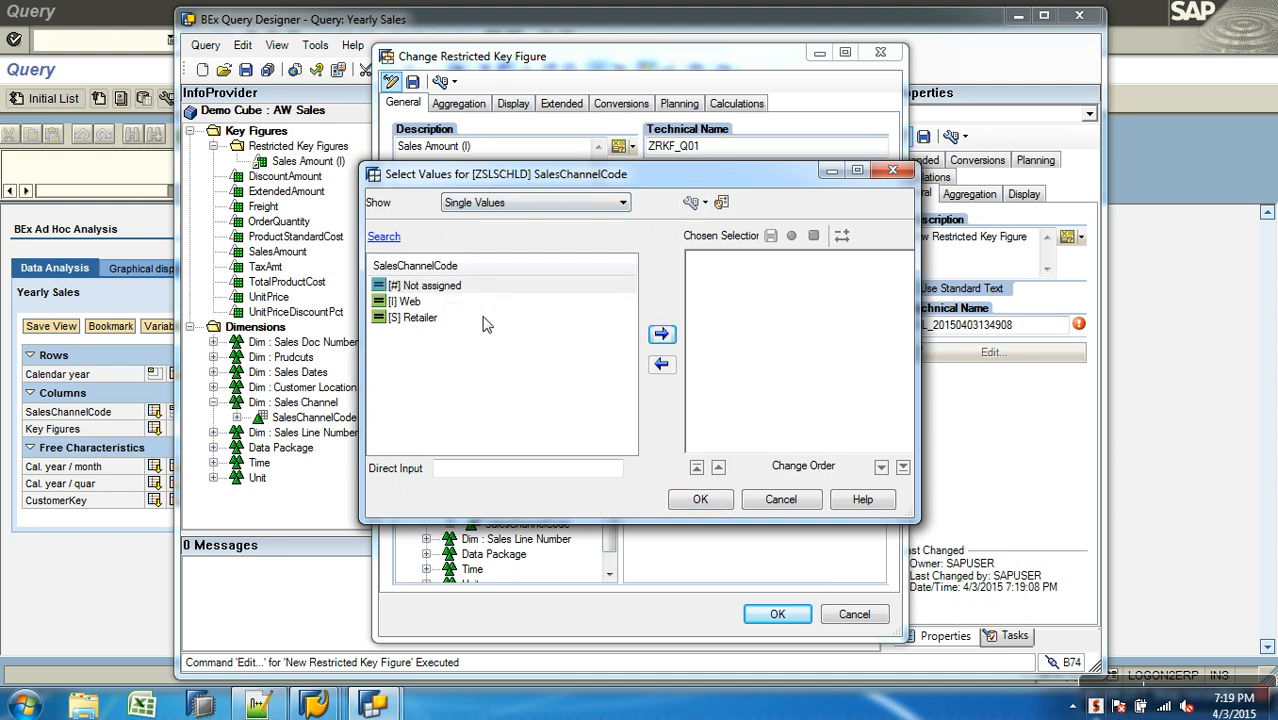
{"action": "left_click_drag", "start_coordinate": [420, 303], "coordinate": [722, 298]}
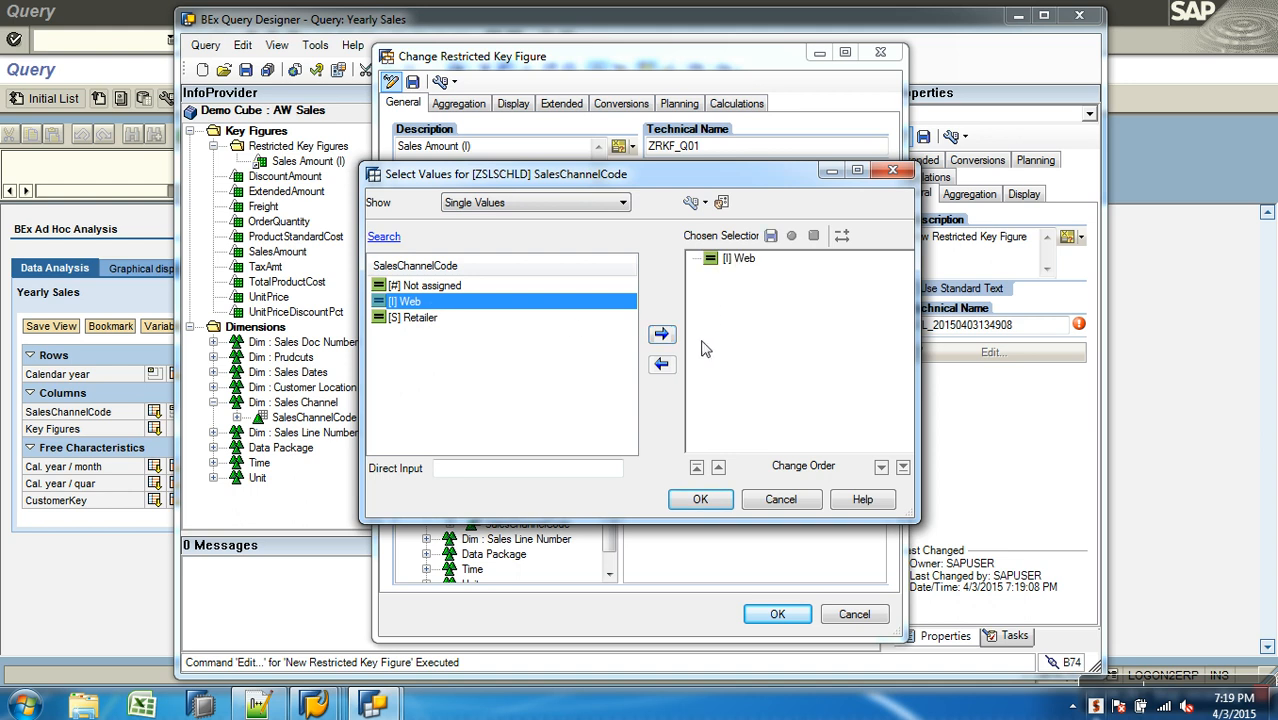
{"action": "left_click", "coordinate": [701, 500]}
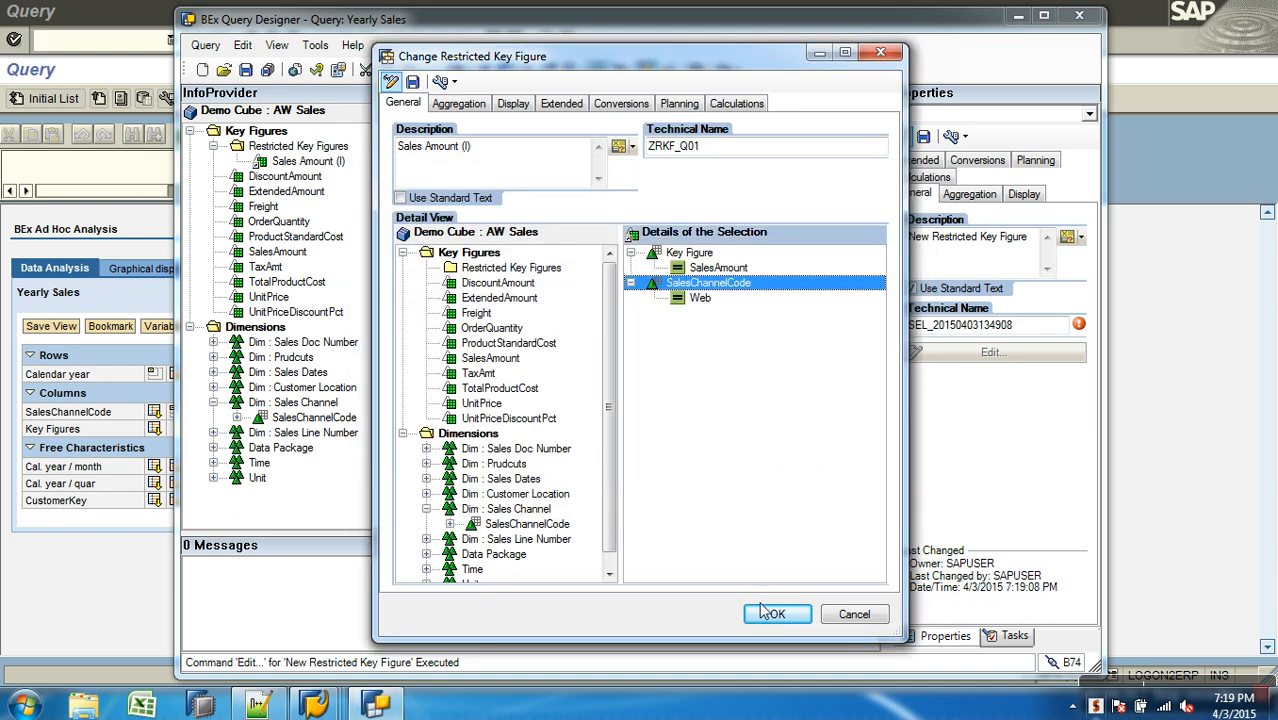
Step: Save the Sales Amount (I) restricted key figure and place it first among the key figures in the query columns
{"action": "left_click", "coordinate": [412, 82]}
{"action": "left_click", "coordinate": [655, 408]}
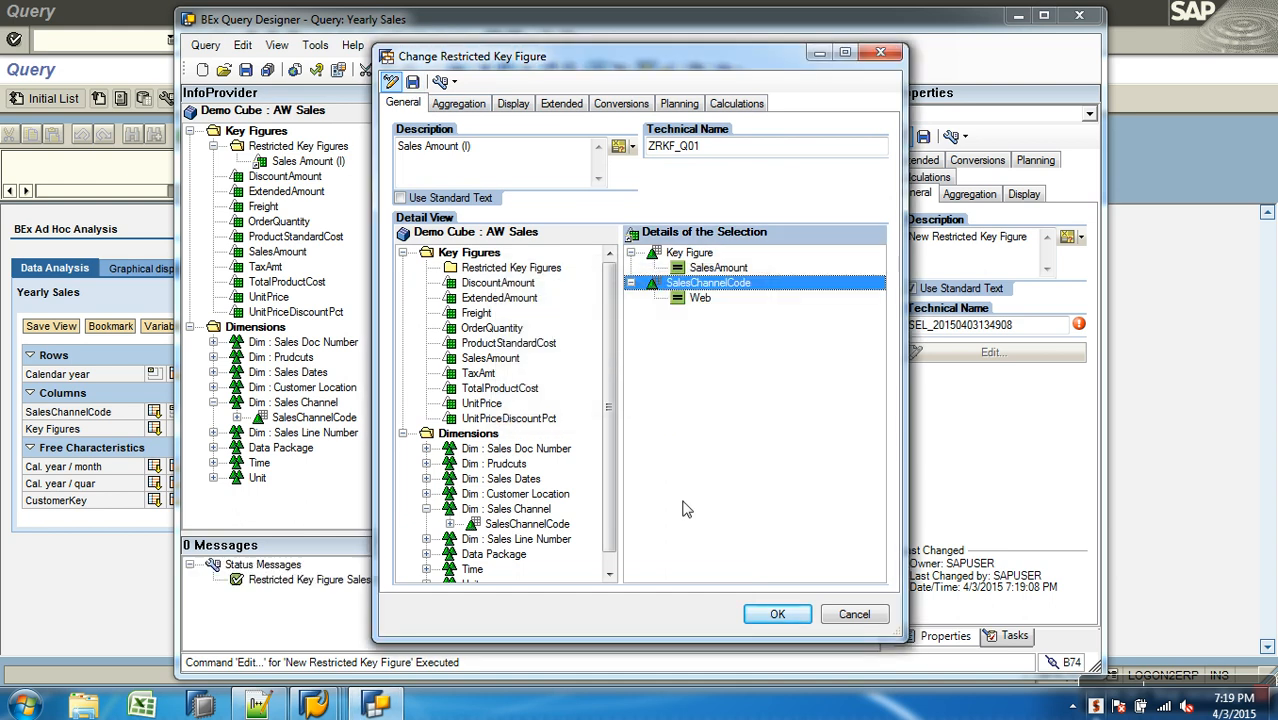
{"action": "left_click", "coordinate": [776, 615]}
{"action": "left_click_drag", "start_coordinate": [310, 163], "coordinate": [680, 140]}
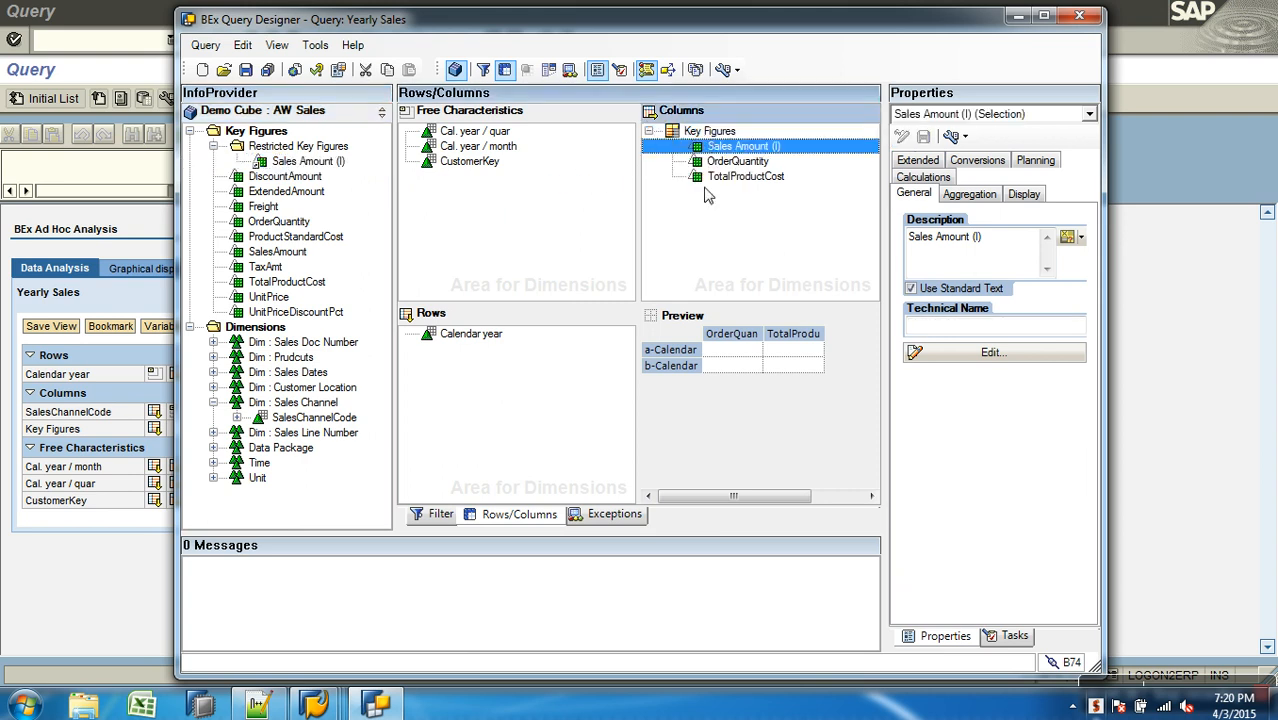
Step: Create a second restricted key figure in the InfoProvider and set its description to "Sales Amount (S)"
{"action": "right_click", "coordinate": [300, 150]}
{"action": "left_click", "coordinate": [358, 160]}
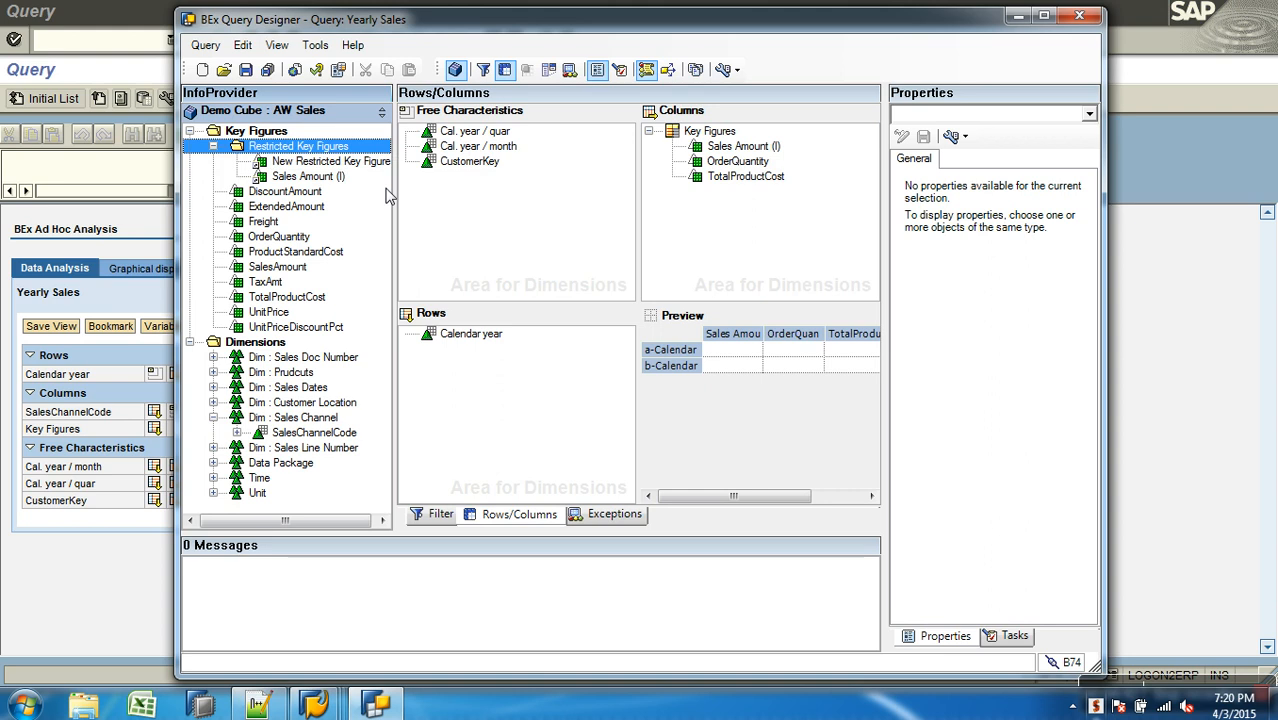
{"action": "right_click", "coordinate": [360, 168]}
{"action": "left_click", "coordinate": [392, 170]}
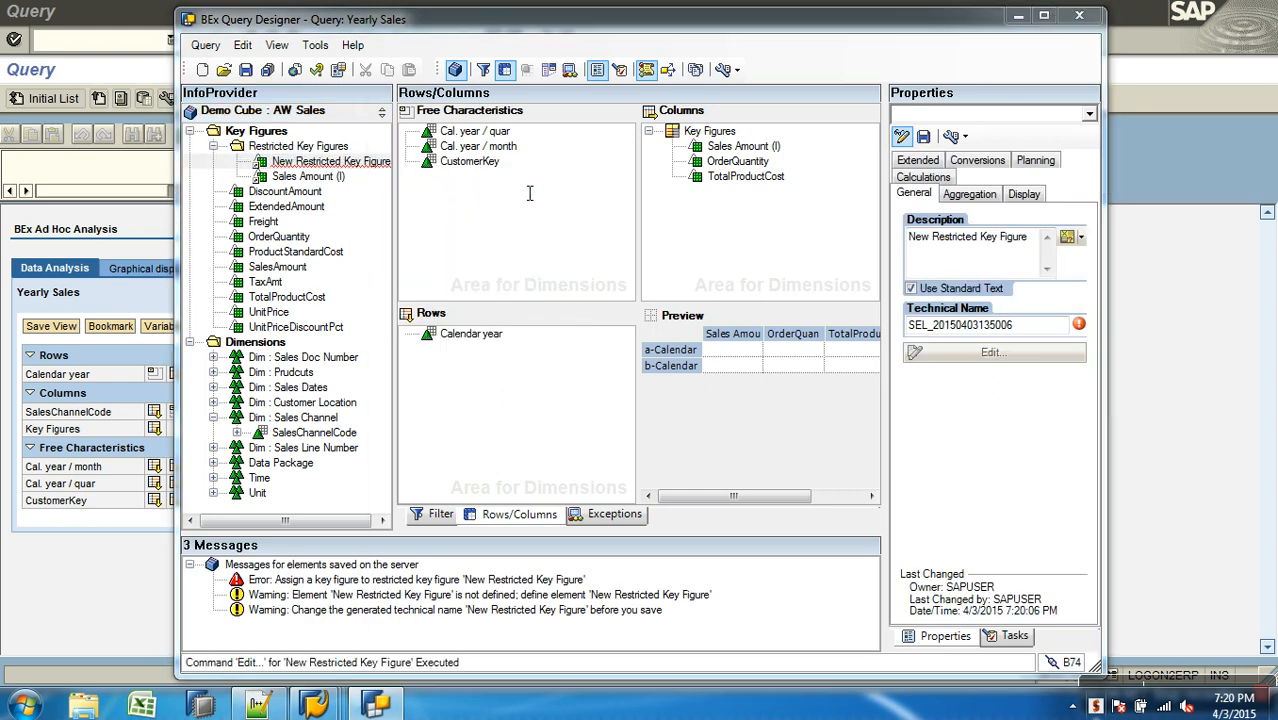
{"action": "type", "text": "S"}
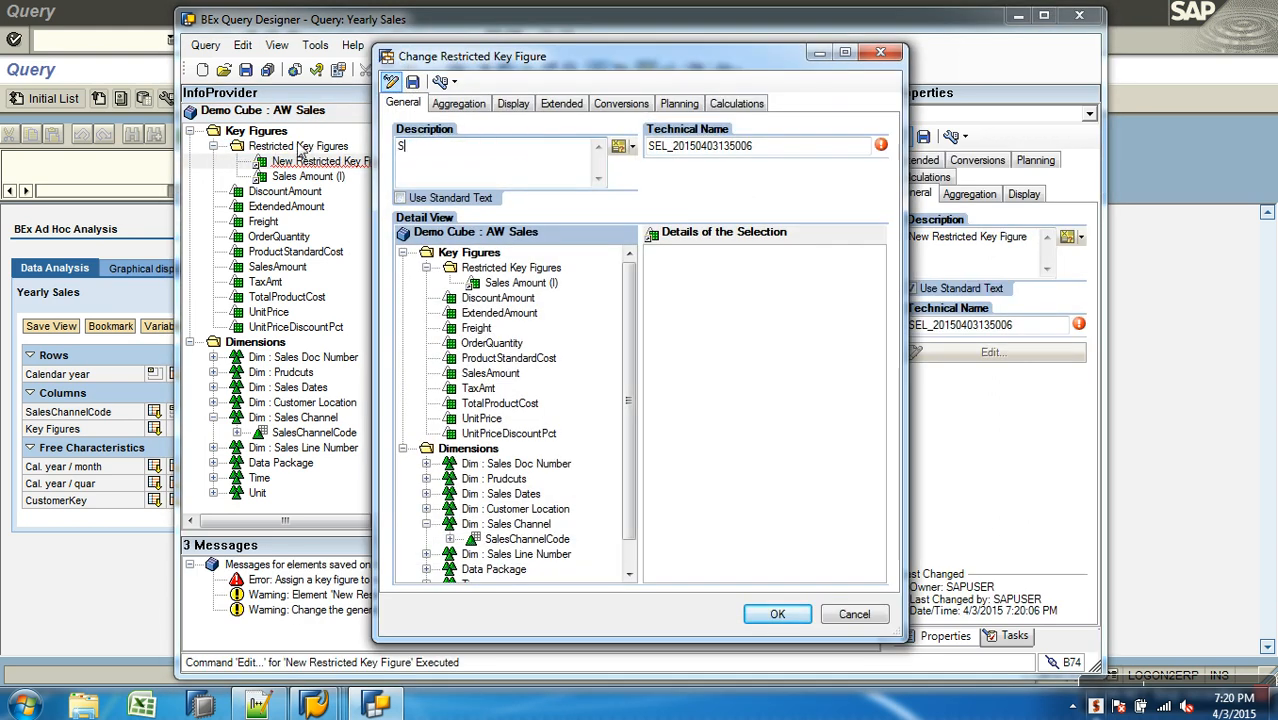
{"action": "type", "text": "ales Amount (S"}
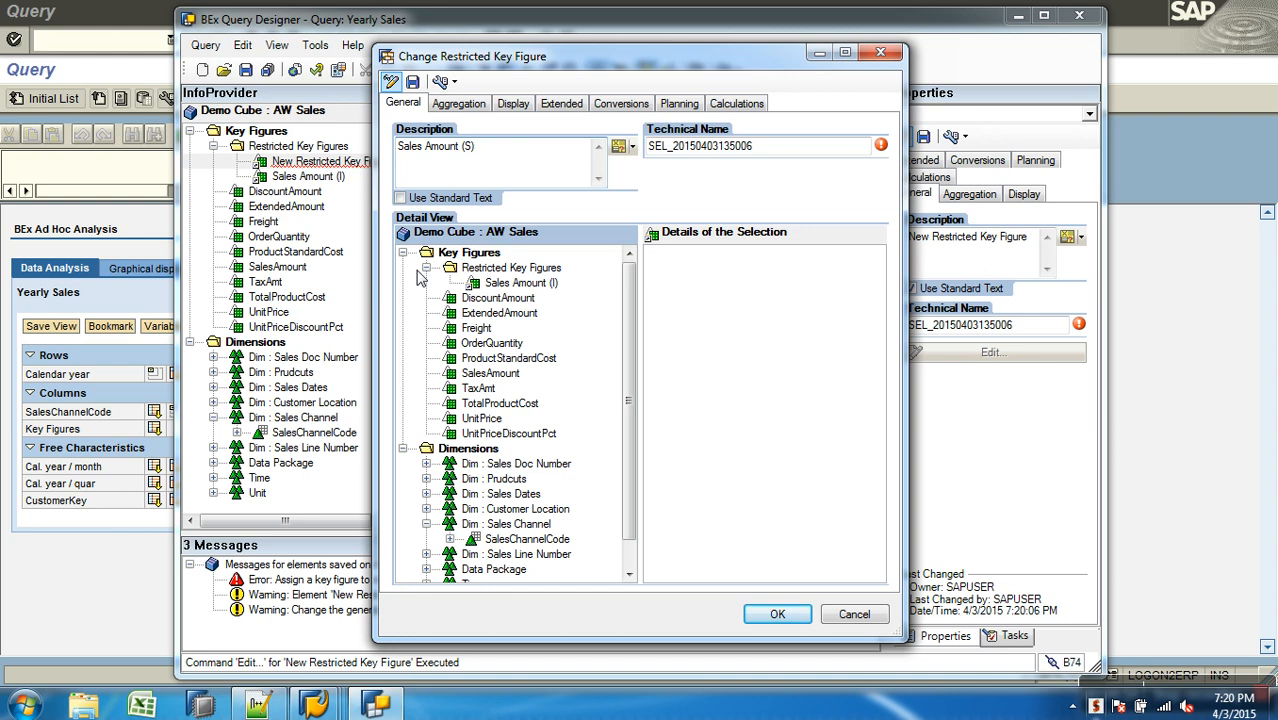
Step: Add SalesAmount and SalesChannelCode to the details of the selection, restricting SalesChannelCode to the single value Retailer
{"action": "left_click_drag", "start_coordinate": [498, 375], "coordinate": [726, 364]}
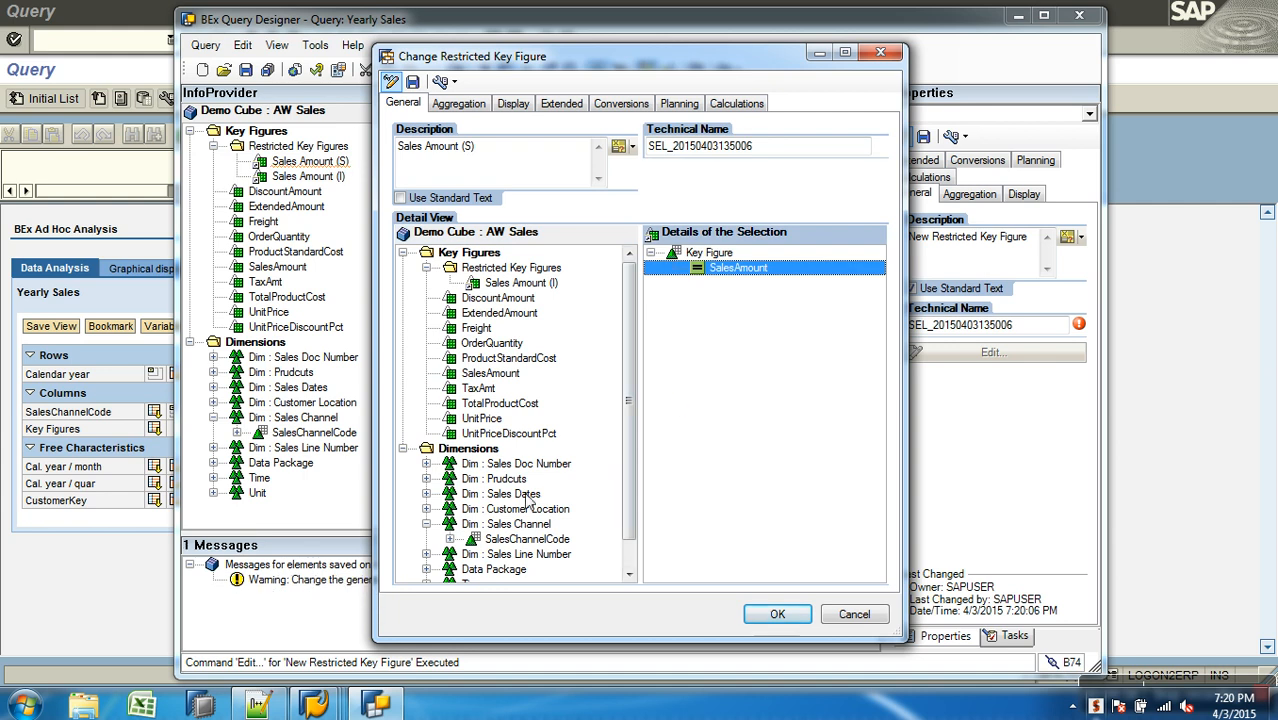
{"action": "left_click_drag", "start_coordinate": [527, 538], "coordinate": [745, 290]}
{"action": "right_click", "coordinate": [761, 284]}
{"action": "left_click", "coordinate": [792, 292]}
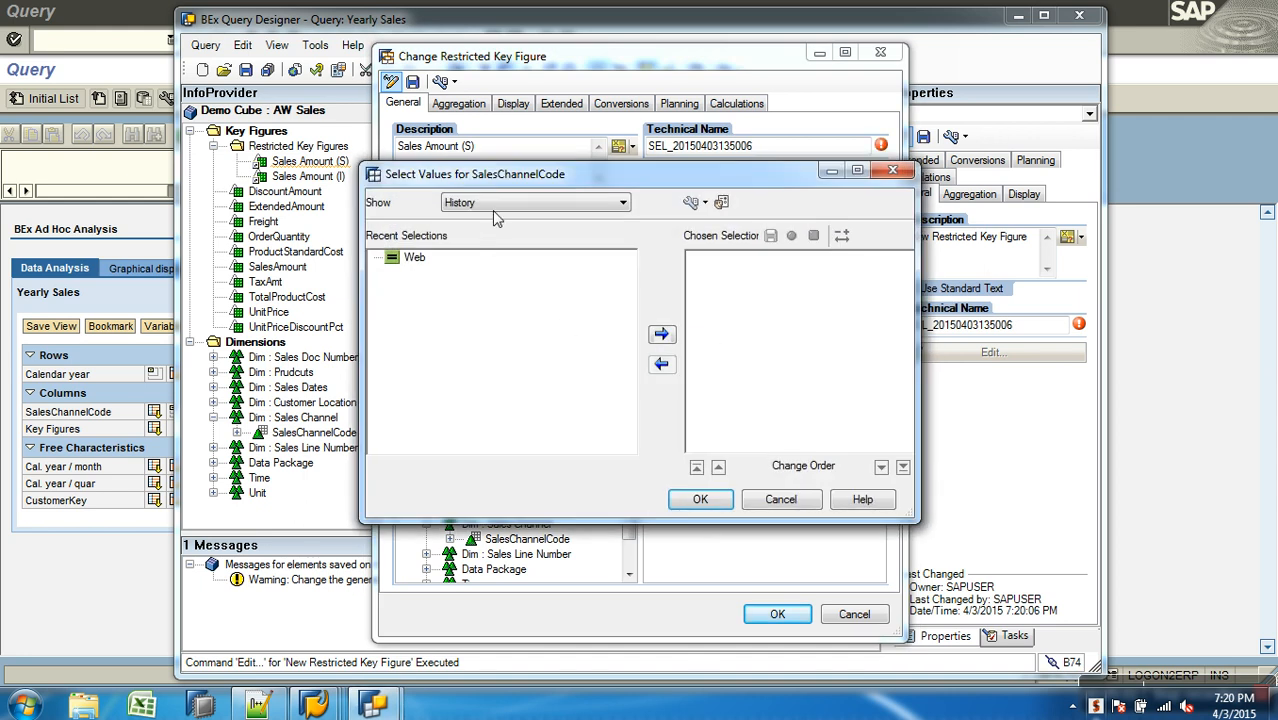
{"action": "left_click", "coordinate": [495, 204]}
{"action": "left_click", "coordinate": [491, 247]}
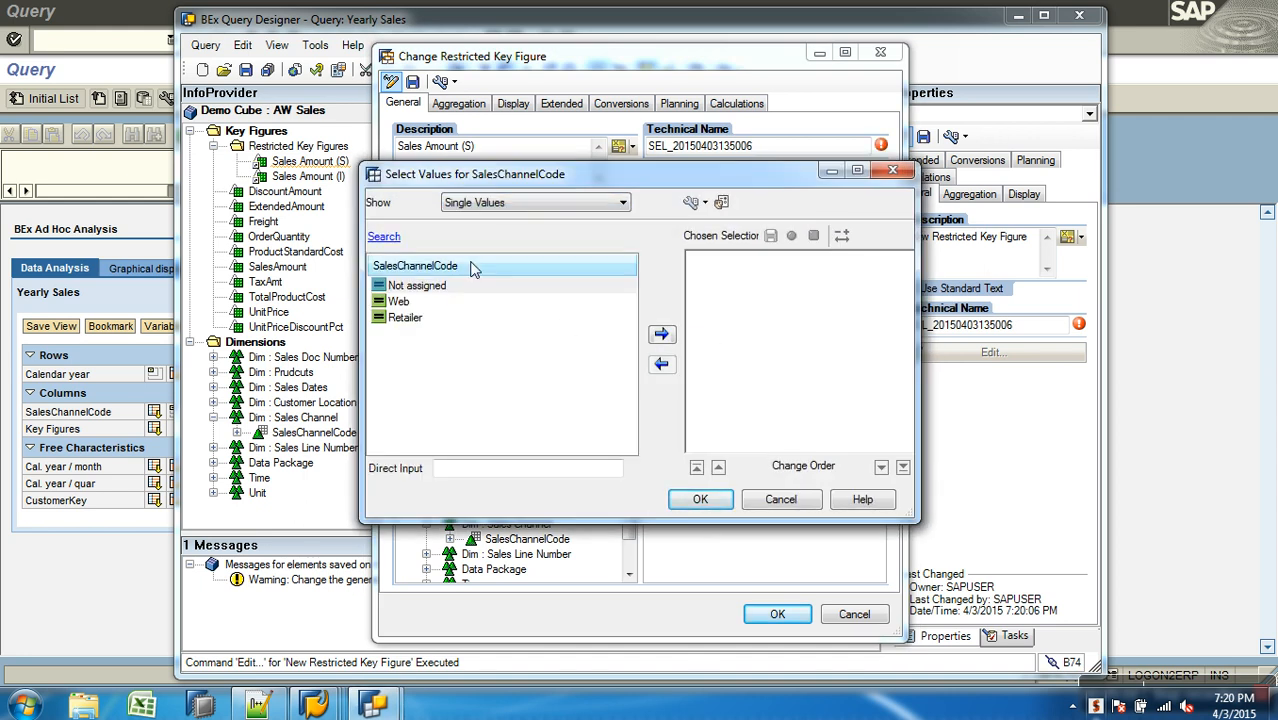
{"action": "left_click", "coordinate": [412, 319]}
{"action": "left_click", "coordinate": [662, 335]}
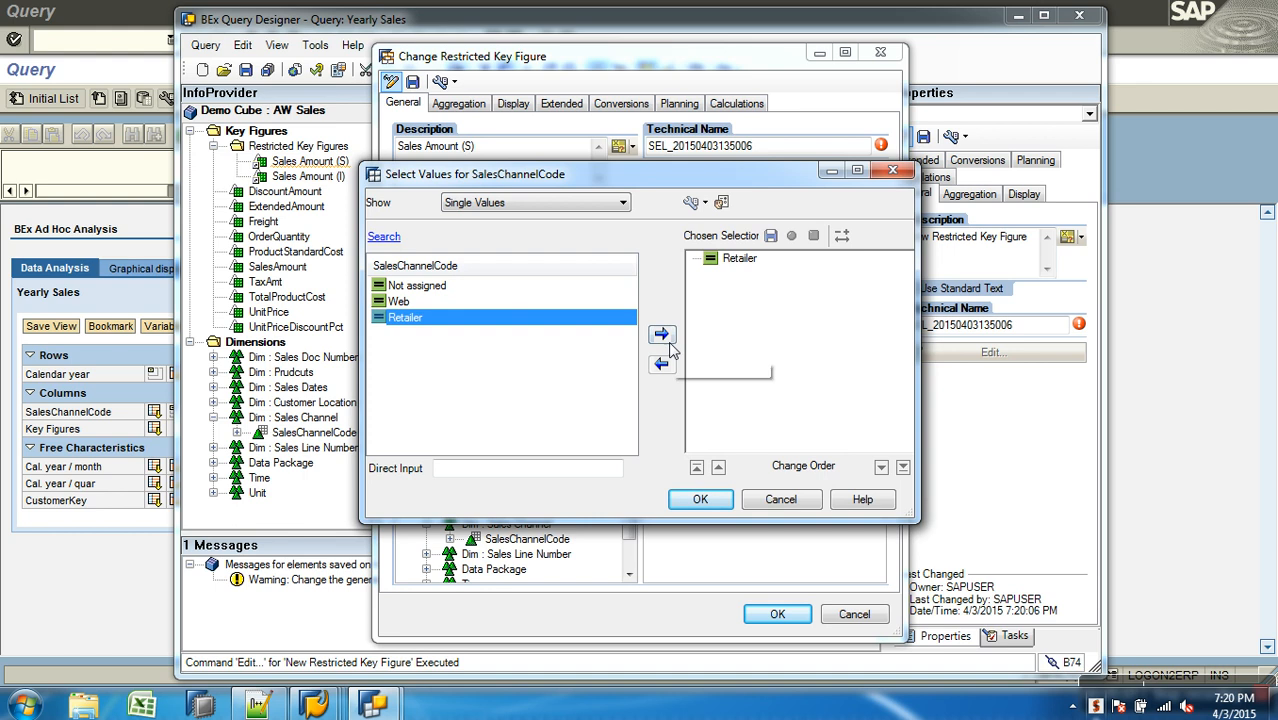
{"action": "left_click", "coordinate": [690, 202]}
{"action": "left_click", "coordinate": [700, 500]}
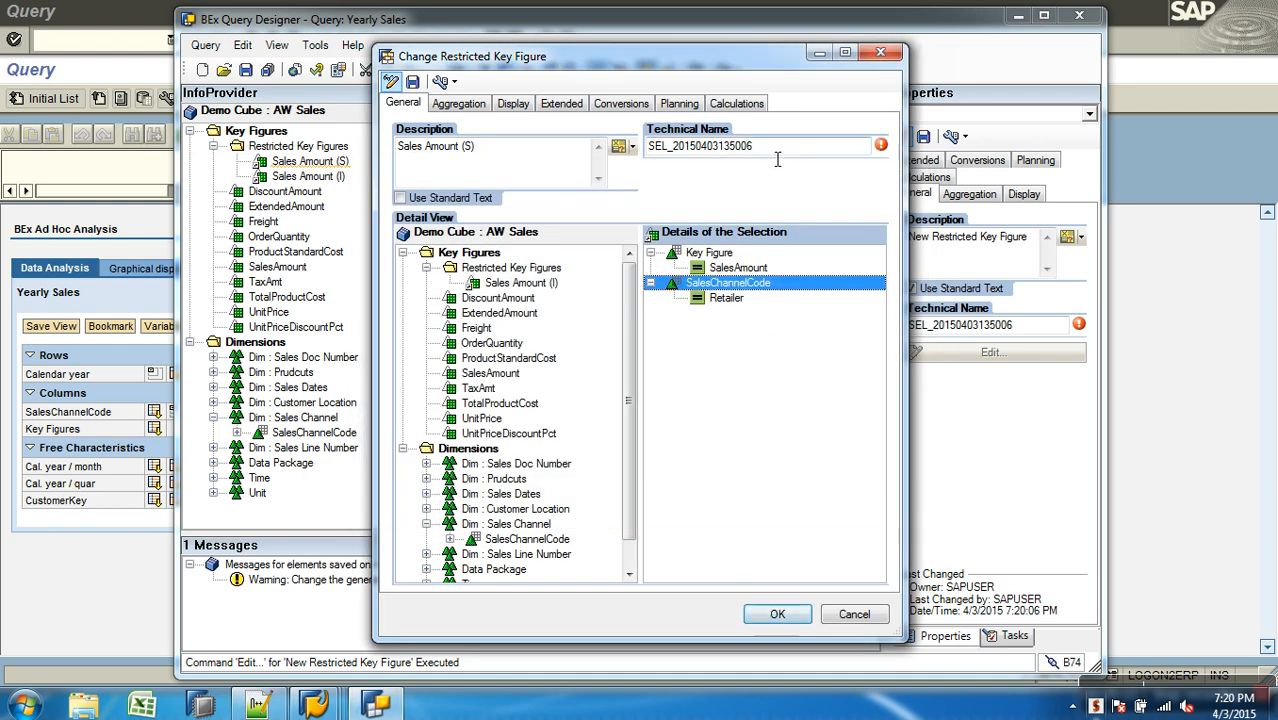
Step: Set the technical name of Sales Amount (S) to ZRKF_Q02 and save the restricted key figure
{"action": "double_click", "coordinate": [730, 146]}
{"action": "type", "text": "ZRKF_Q02"}
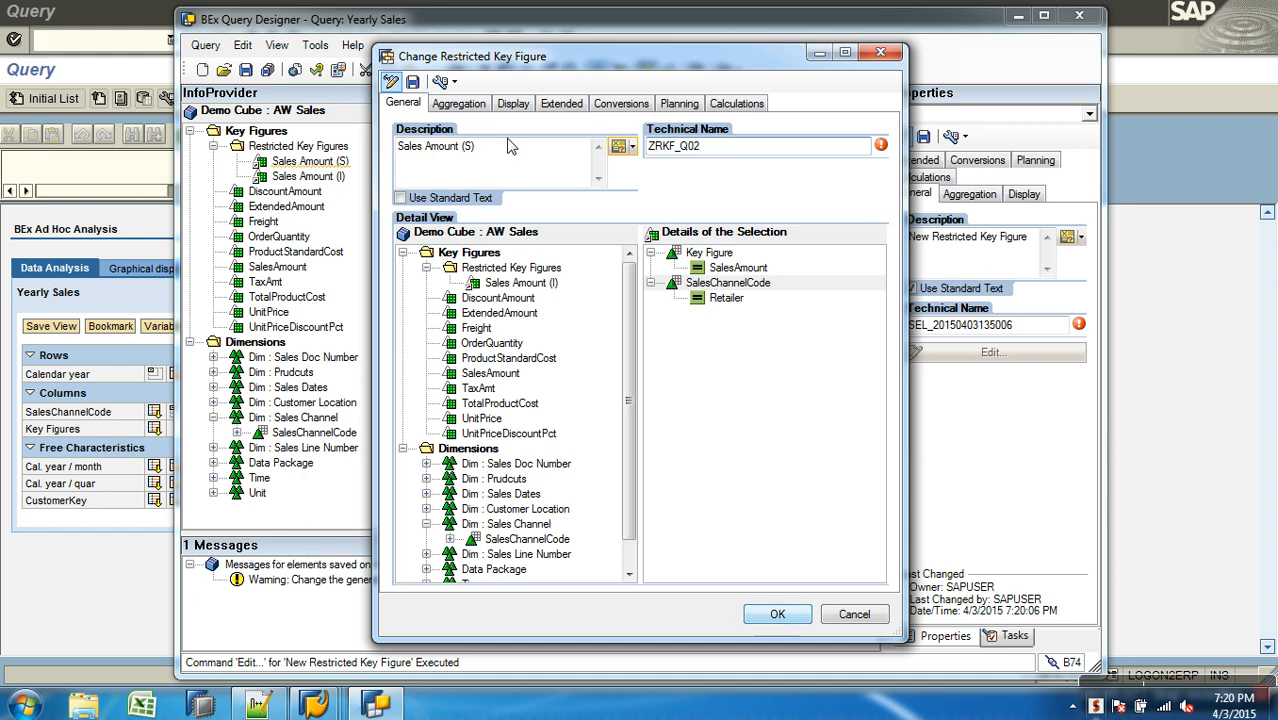
{"action": "left_click", "coordinate": [413, 82]}
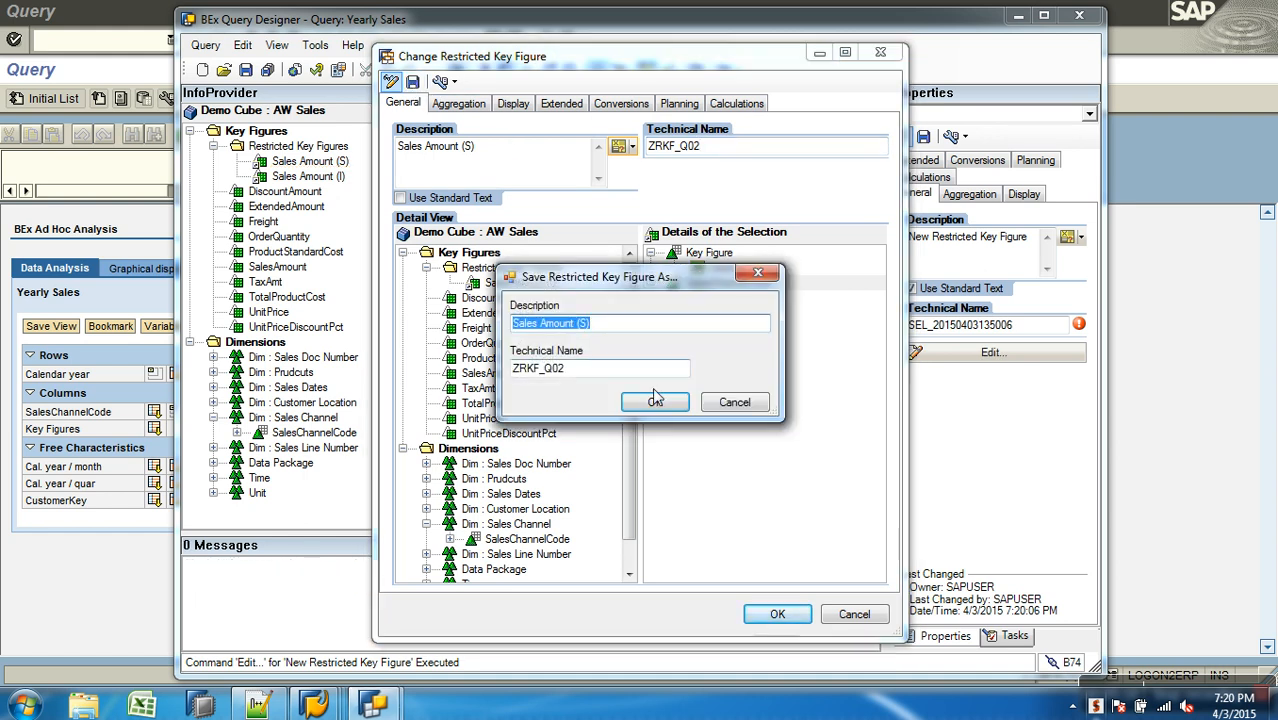
{"action": "left_click", "coordinate": [656, 403]}
{"action": "left_click", "coordinate": [777, 613]}
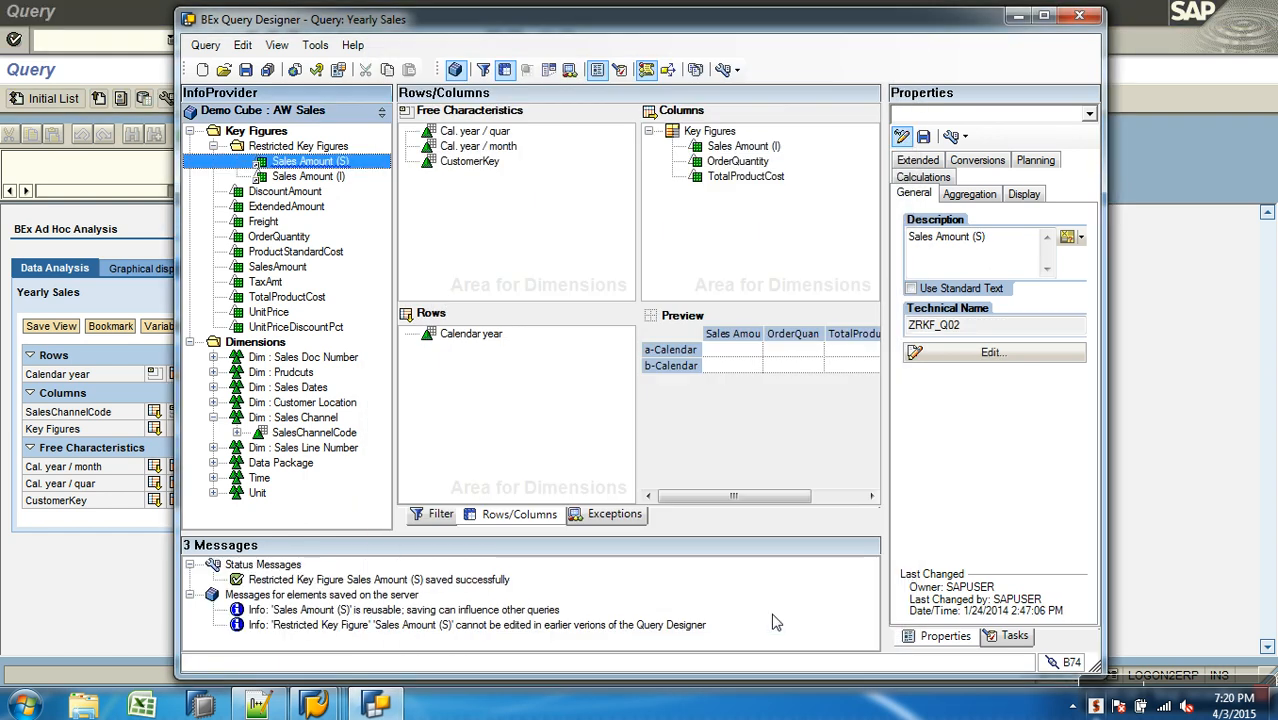
Step: Place Sales Amount (S) in the query columns directly below Sales Amount (I), at the same level
{"action": "mouse_move", "coordinate": [318, 162]}
{"action": "left_mouse_down"}
{"action": "mouse_move", "coordinate": [600, 184]}
{"action": "mouse_move", "coordinate": [720, 158]}
{"action": "left_mouse_up"}
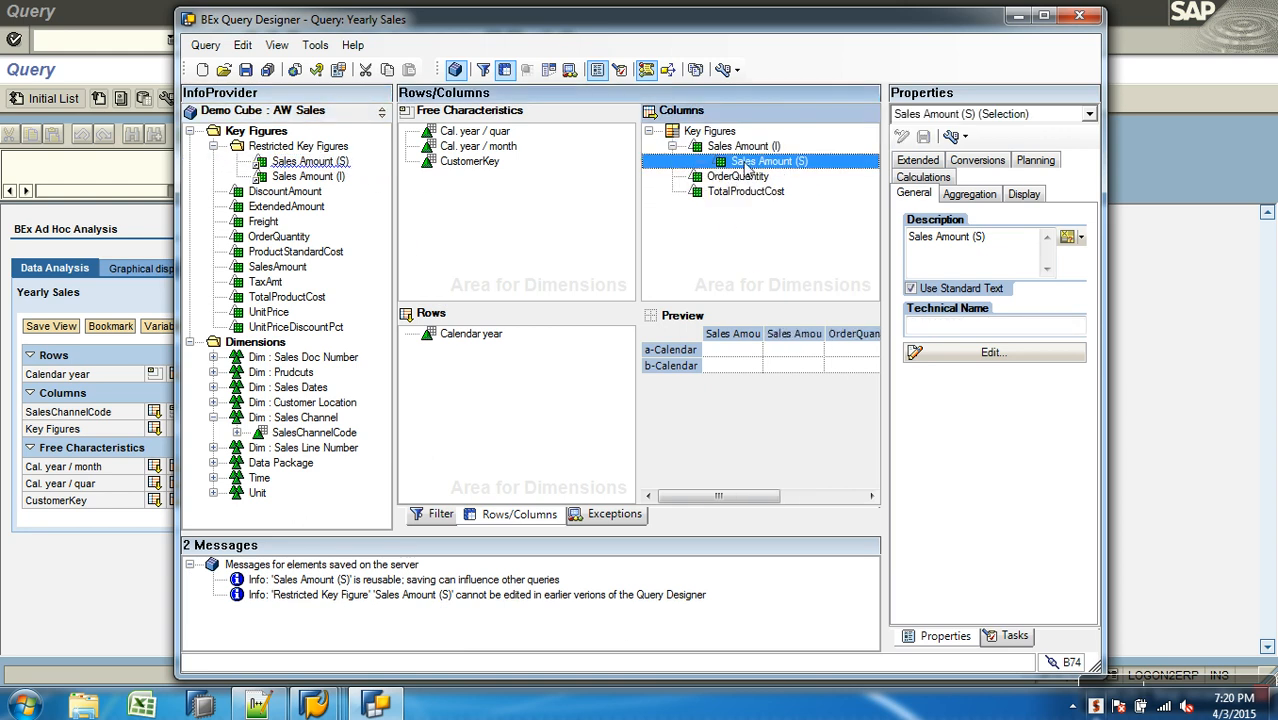
{"action": "right_click", "coordinate": [748, 170]}
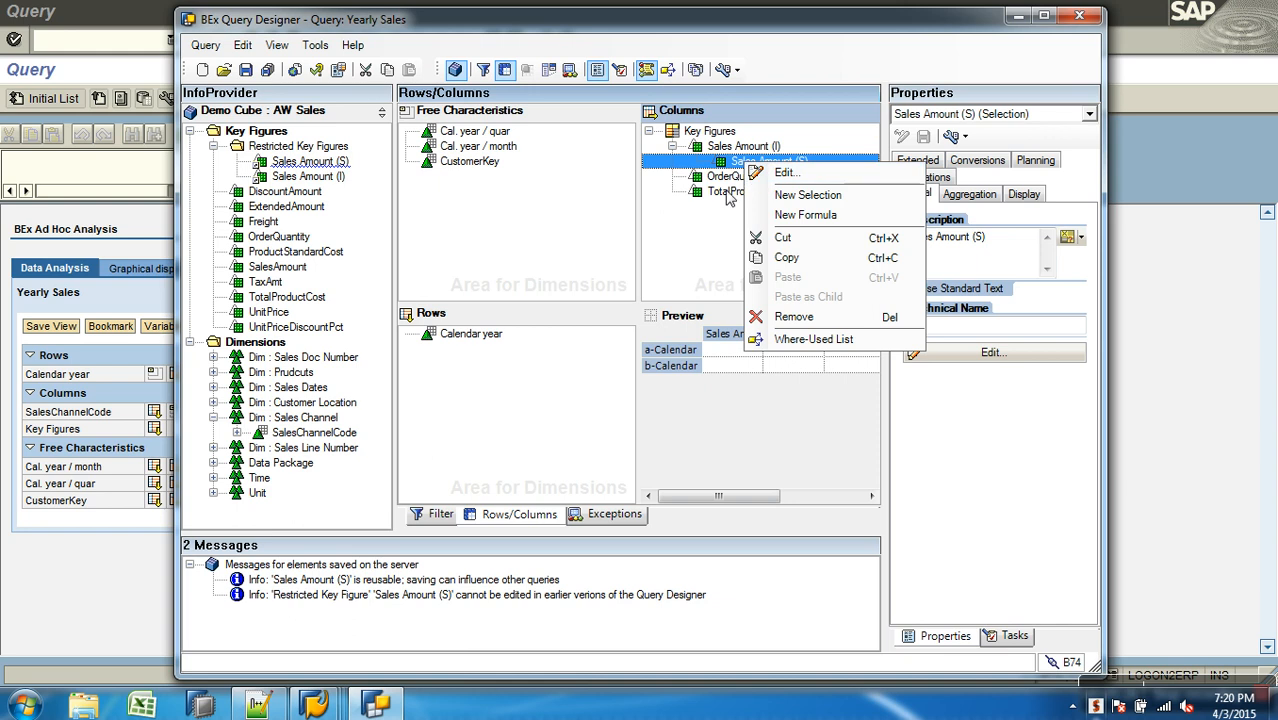
{"action": "left_click", "coordinate": [698, 233]}
{"action": "mouse_move", "coordinate": [752, 161]}
{"action": "left_mouse_down"}
{"action": "mouse_move", "coordinate": [706, 167]}
{"action": "mouse_move", "coordinate": [705, 132]}
{"action": "mouse_move", "coordinate": [745, 162]}
{"action": "mouse_move", "coordinate": [690, 163]}
{"action": "mouse_move", "coordinate": [741, 157]}
{"action": "left_mouse_up"}
{"action": "left_click", "coordinate": [789, 274]}
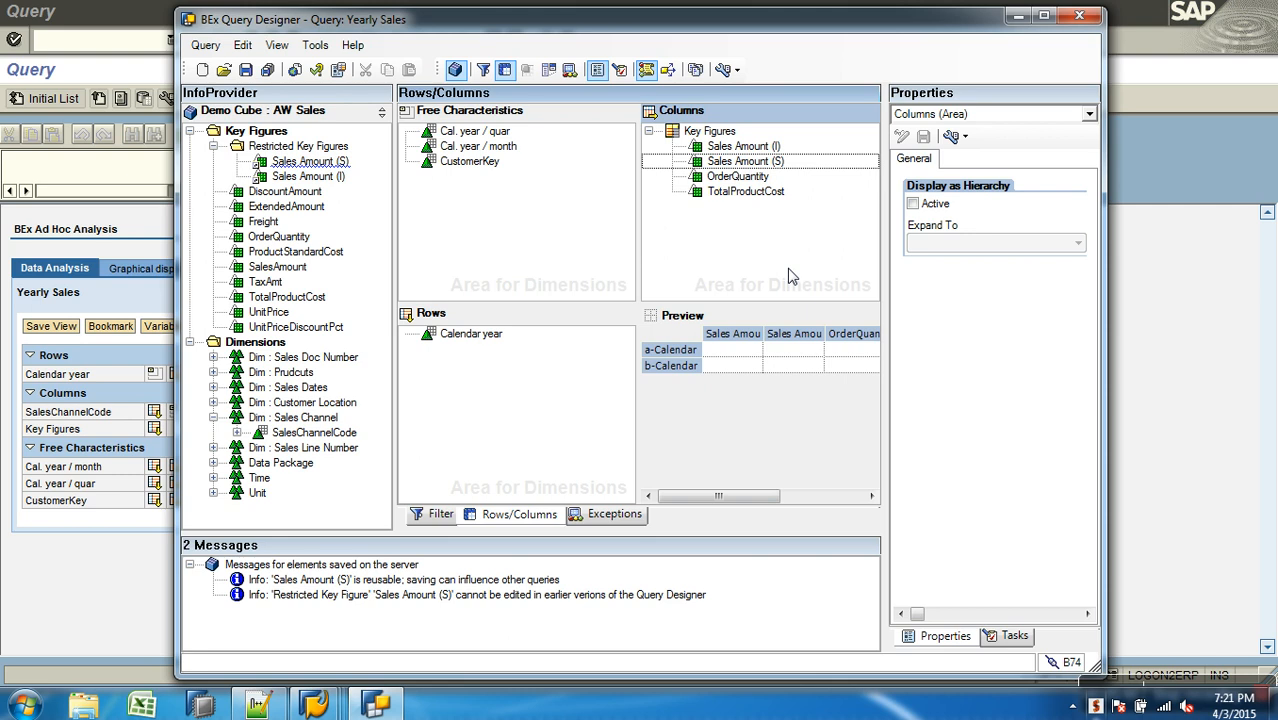
Step: Save the Yearly Sales query and execute it again from the Query Monitor in SAP GUI
{"action": "left_click", "coordinate": [428, 515]}
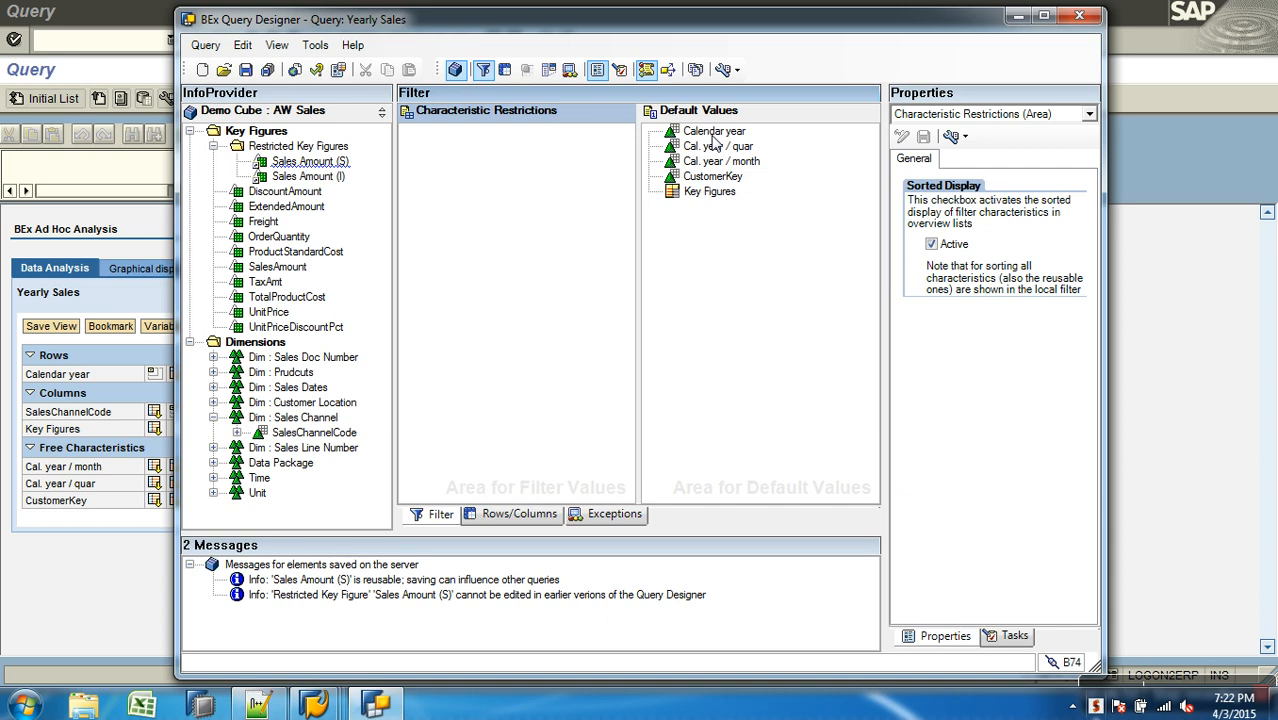
{"action": "left_click", "coordinate": [246, 72]}
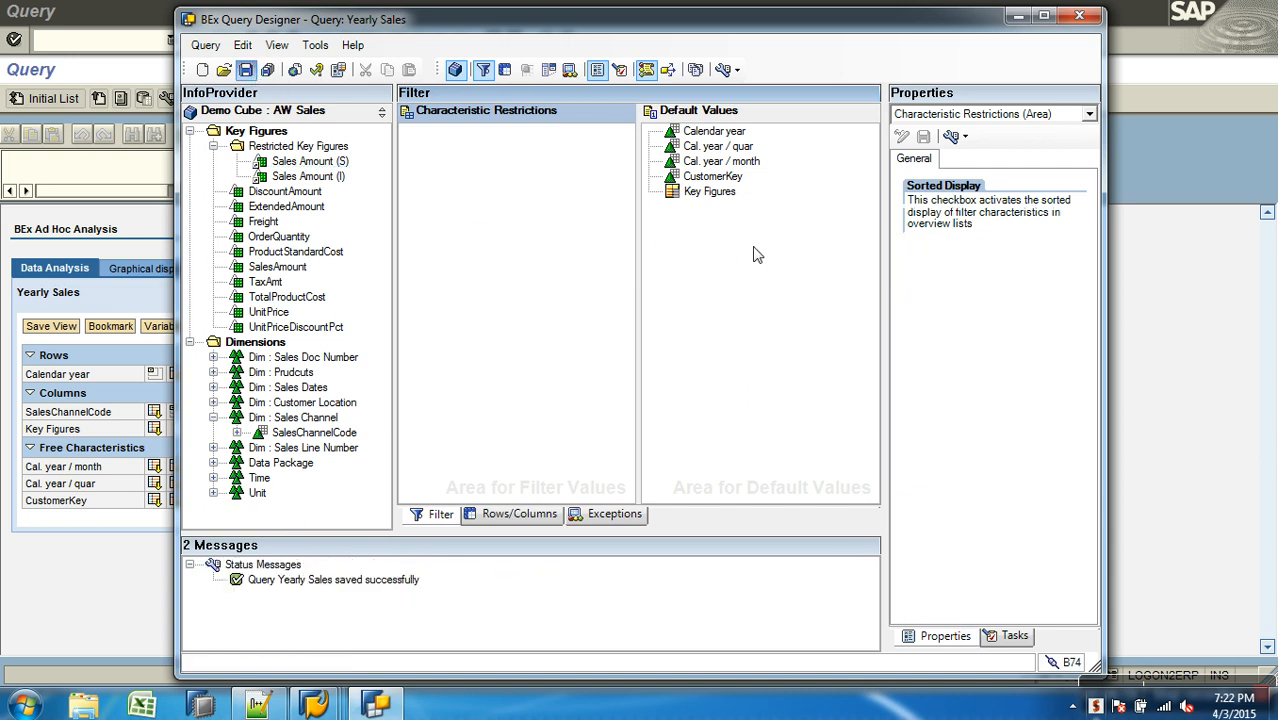
{"action": "left_click", "coordinate": [1206, 368]}
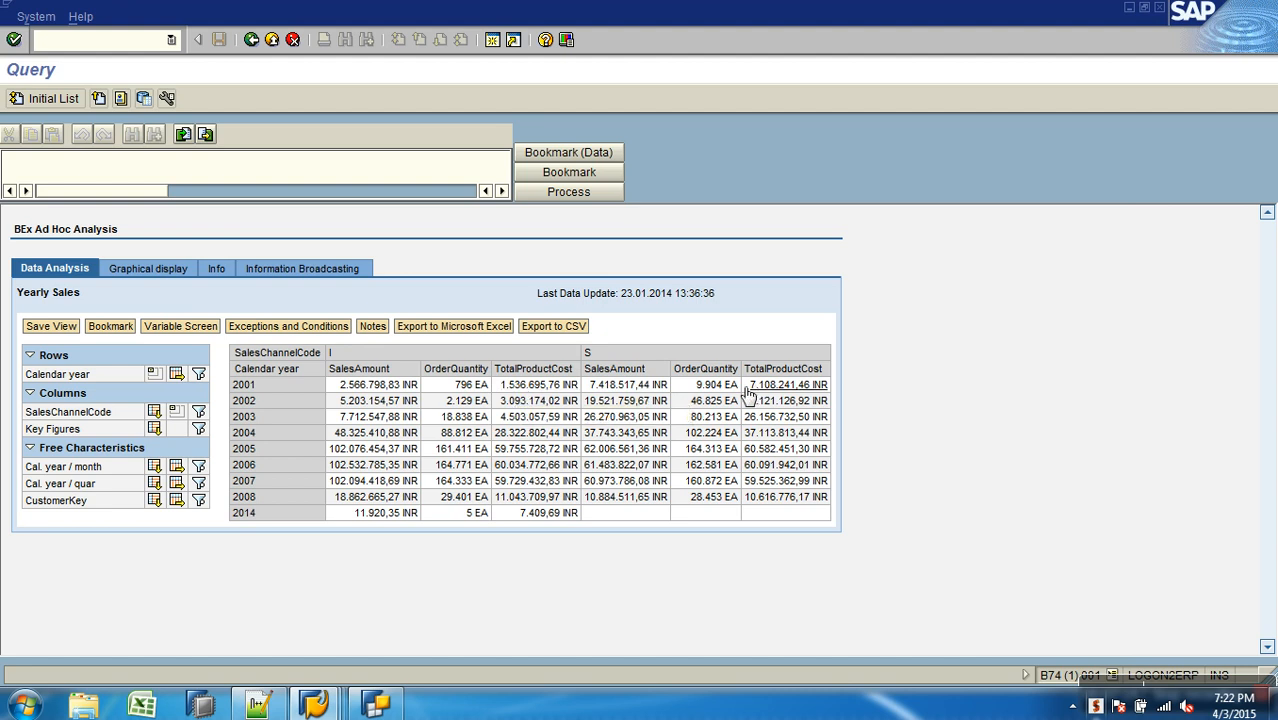
{"action": "left_click", "coordinate": [252, 40]}
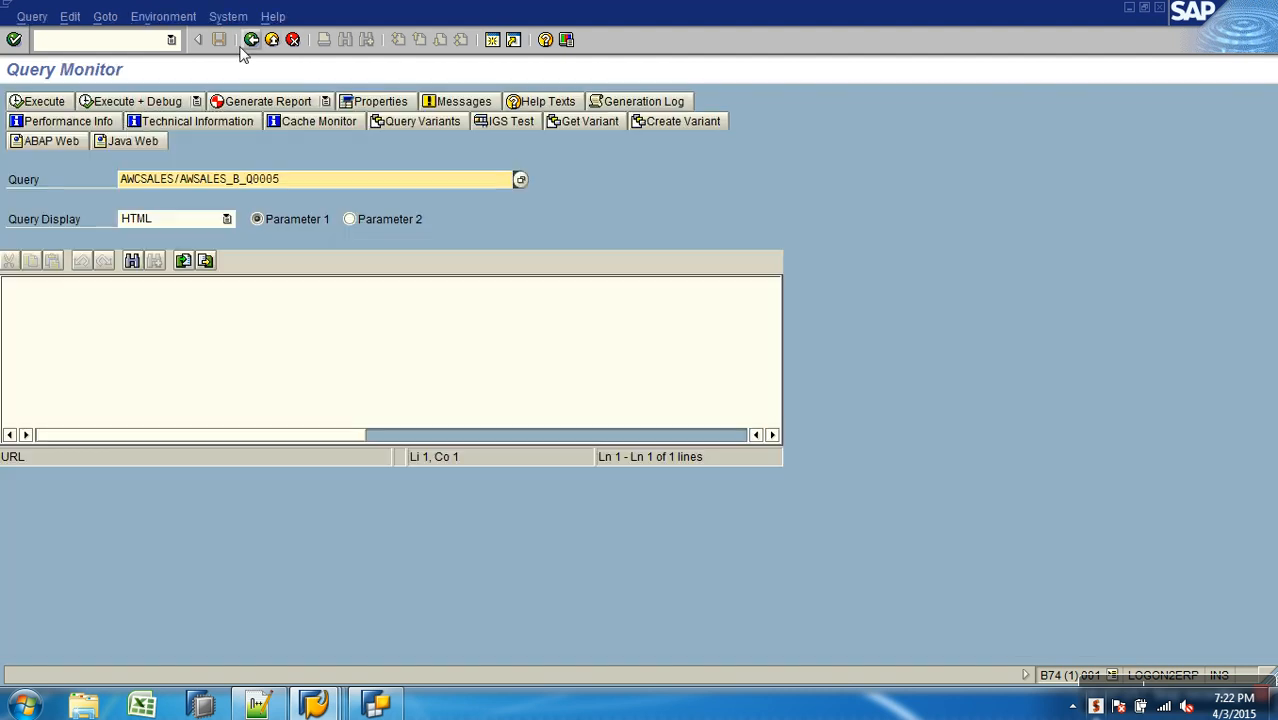
{"action": "left_click", "coordinate": [30, 108]}
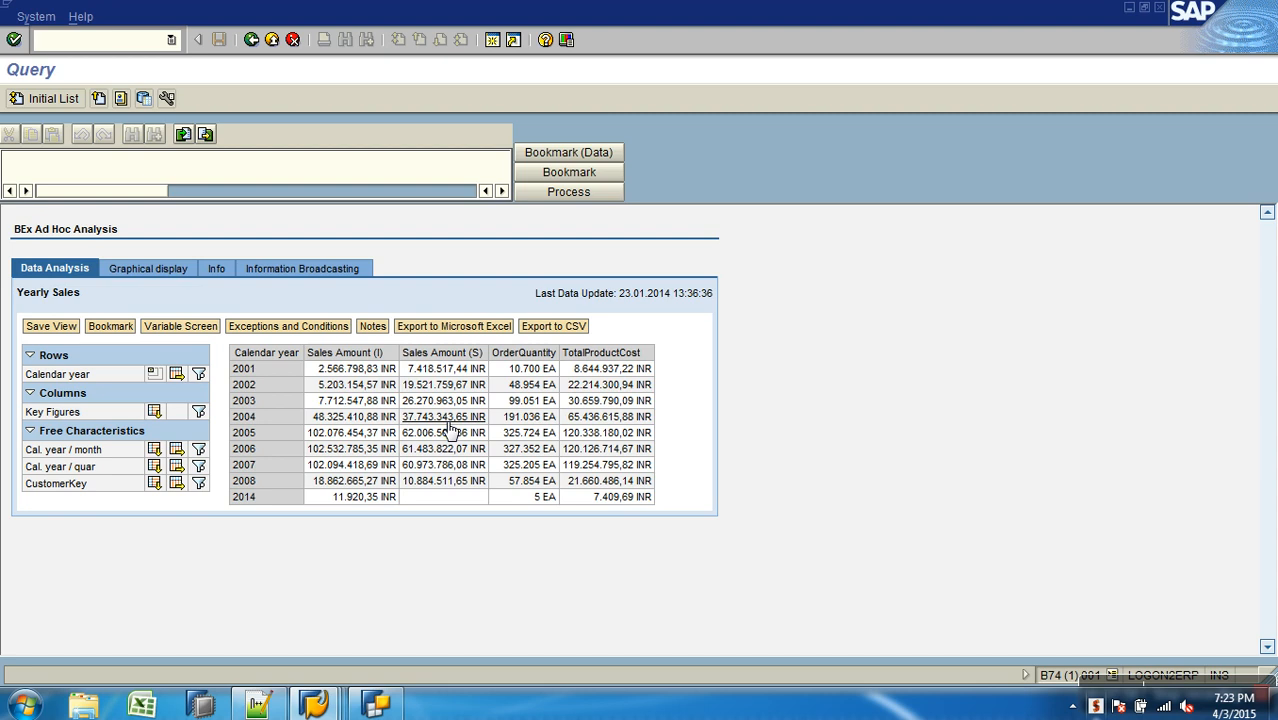
Step: Switch to the Notepad++ notes and append "/ New Selection" to the "New Restricted Key Figure" line
{"action": "left_click", "coordinate": [370, 703]}
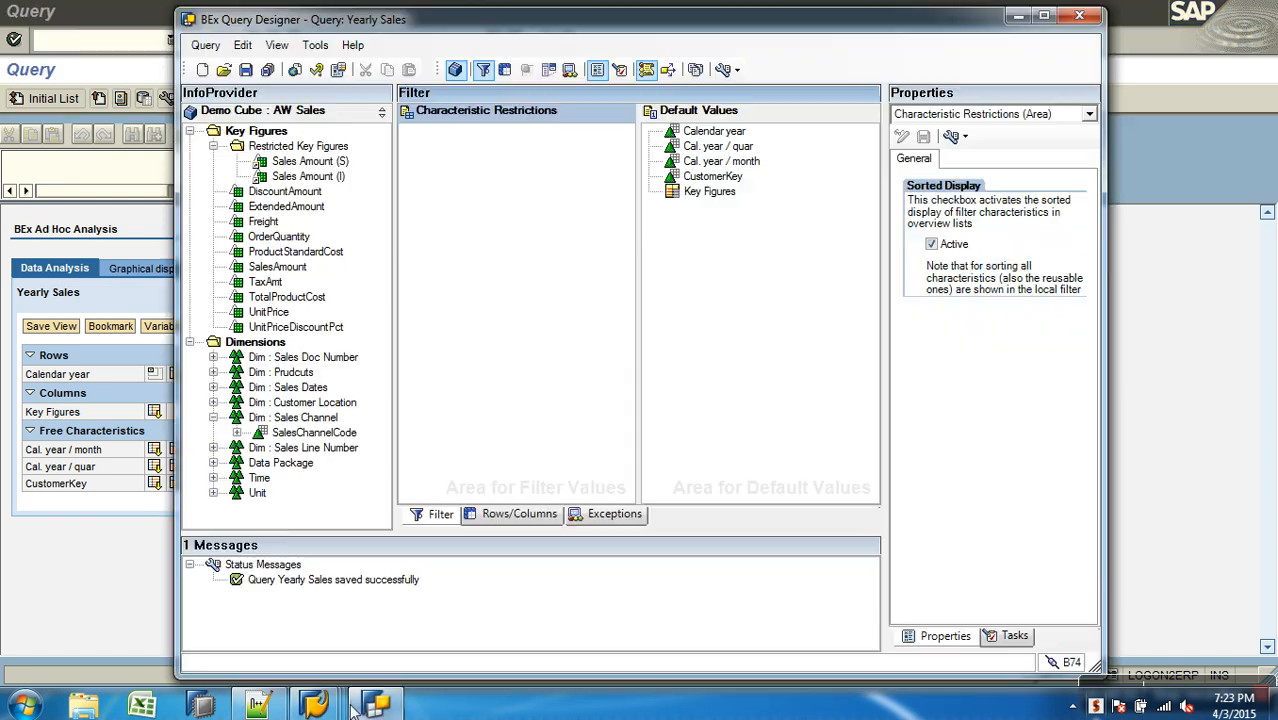
{"action": "left_click", "coordinate": [258, 705]}
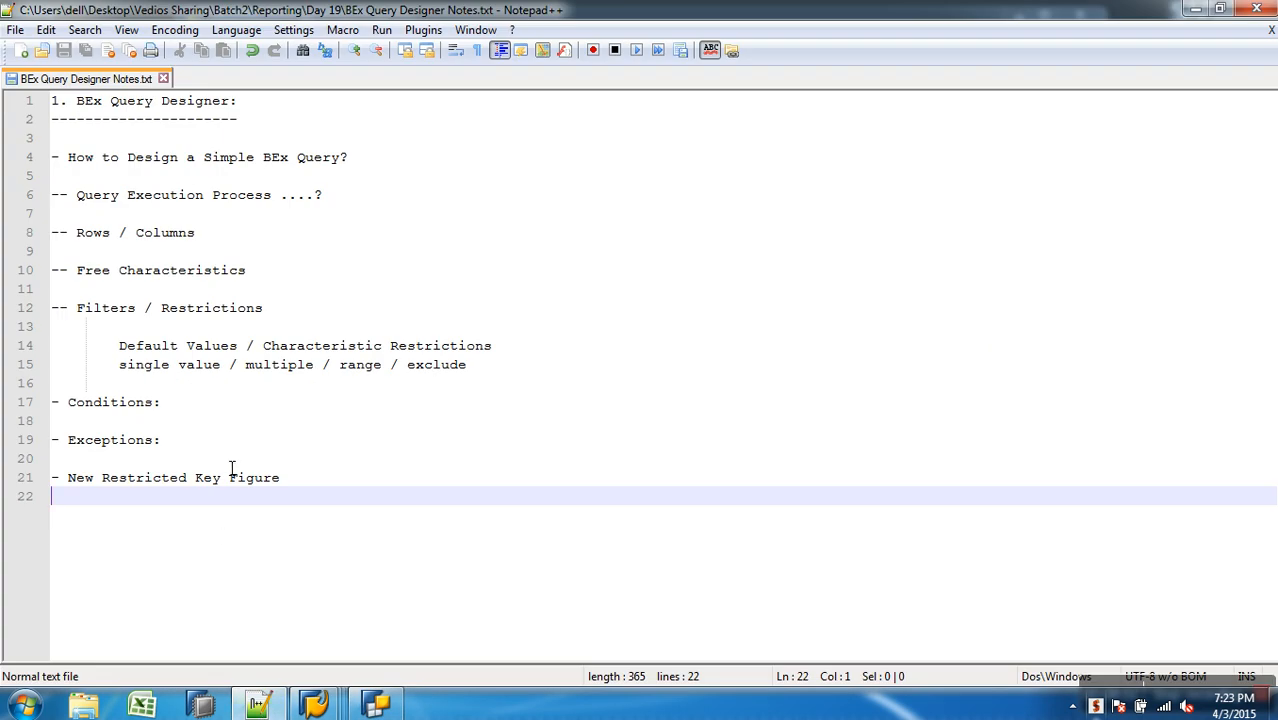
{"action": "left_click", "coordinate": [318, 488]}
{"action": "type", "text": "/ "}
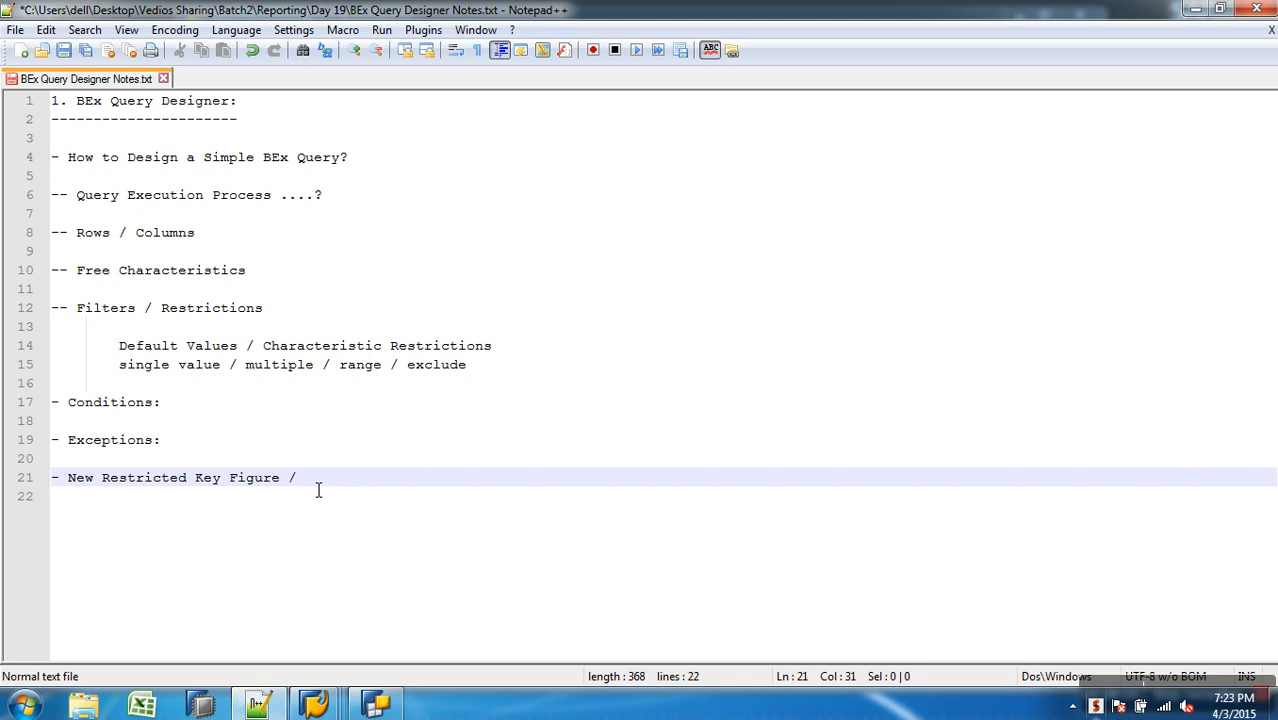
{"action": "type", "text": "New Selection"}
Step: Return to BEx Query Designer and remove Sales Amount (I) and Sales Amount (S) from the query columns
{"action": "left_click", "coordinate": [376, 705]}
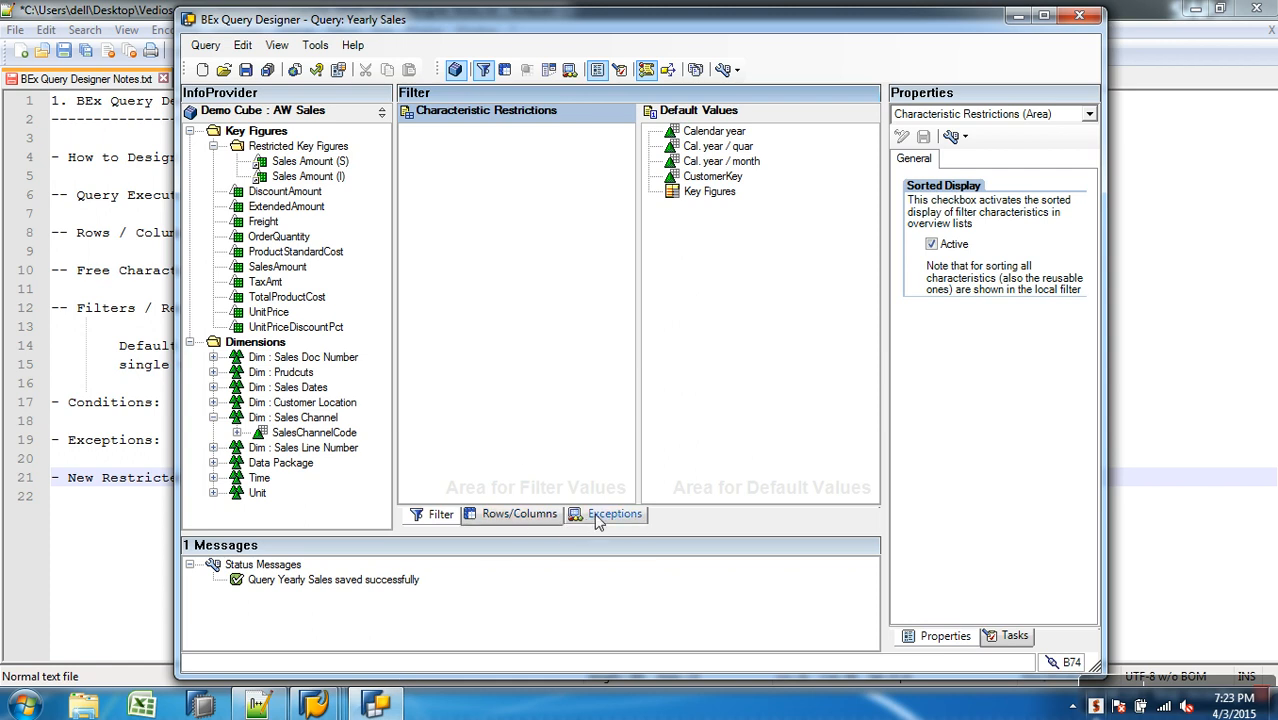
{"action": "left_click", "coordinate": [534, 522]}
{"action": "left_click", "coordinate": [628, 514]}
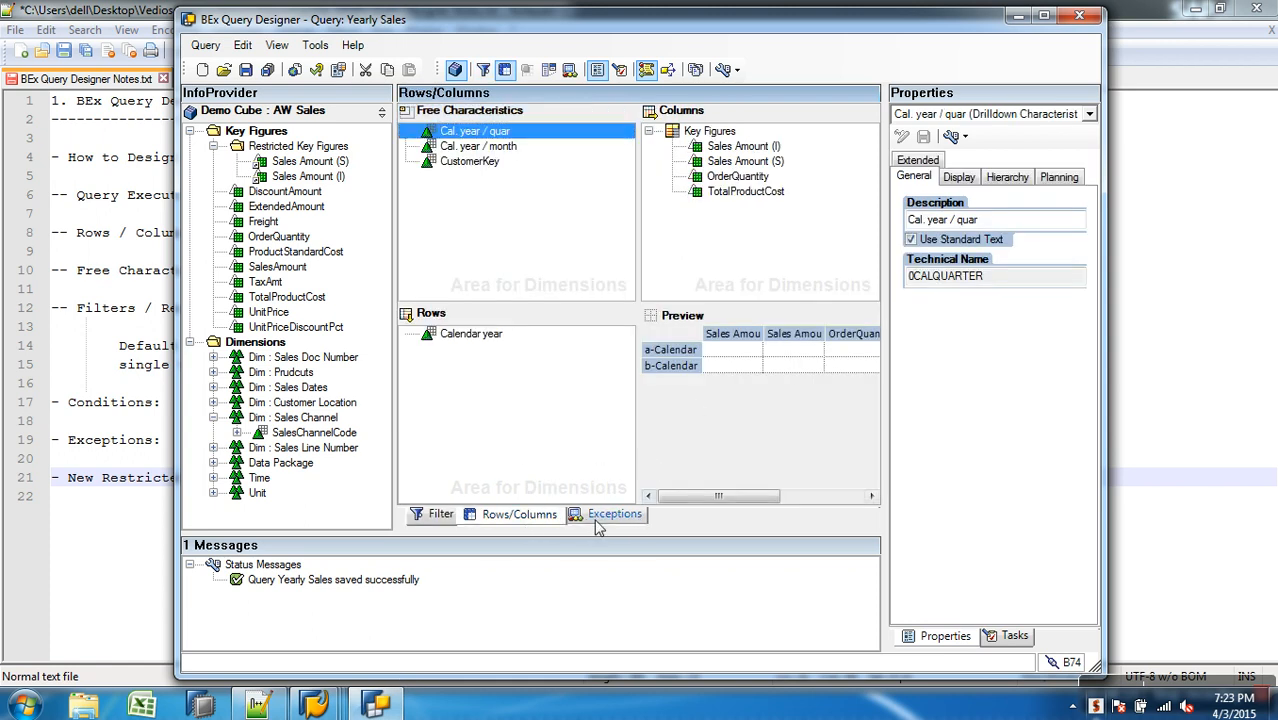
{"action": "left_click", "coordinate": [518, 515]}
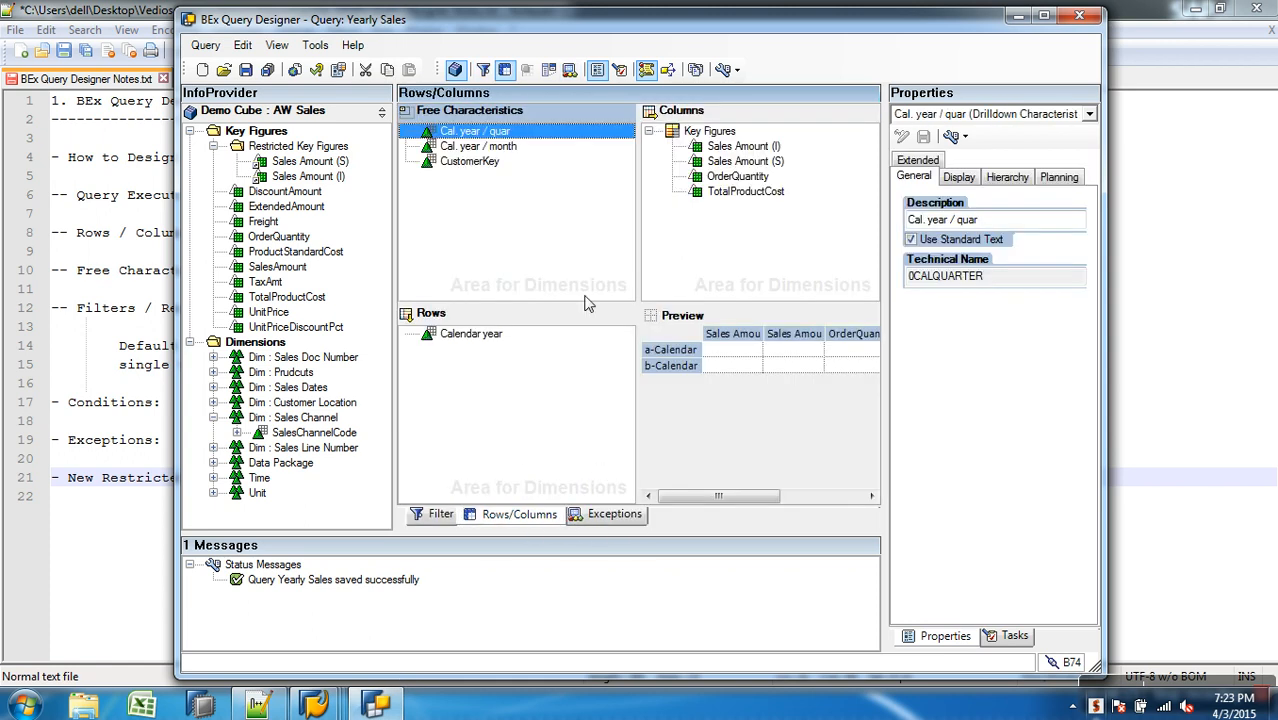
{"action": "left_click", "coordinate": [748, 147]}
{"action": "left_click", "coordinate": [750, 162], "text": "ctrl"}
{"action": "left_click_drag", "start_coordinate": [750, 162], "coordinate": [378, 205]}
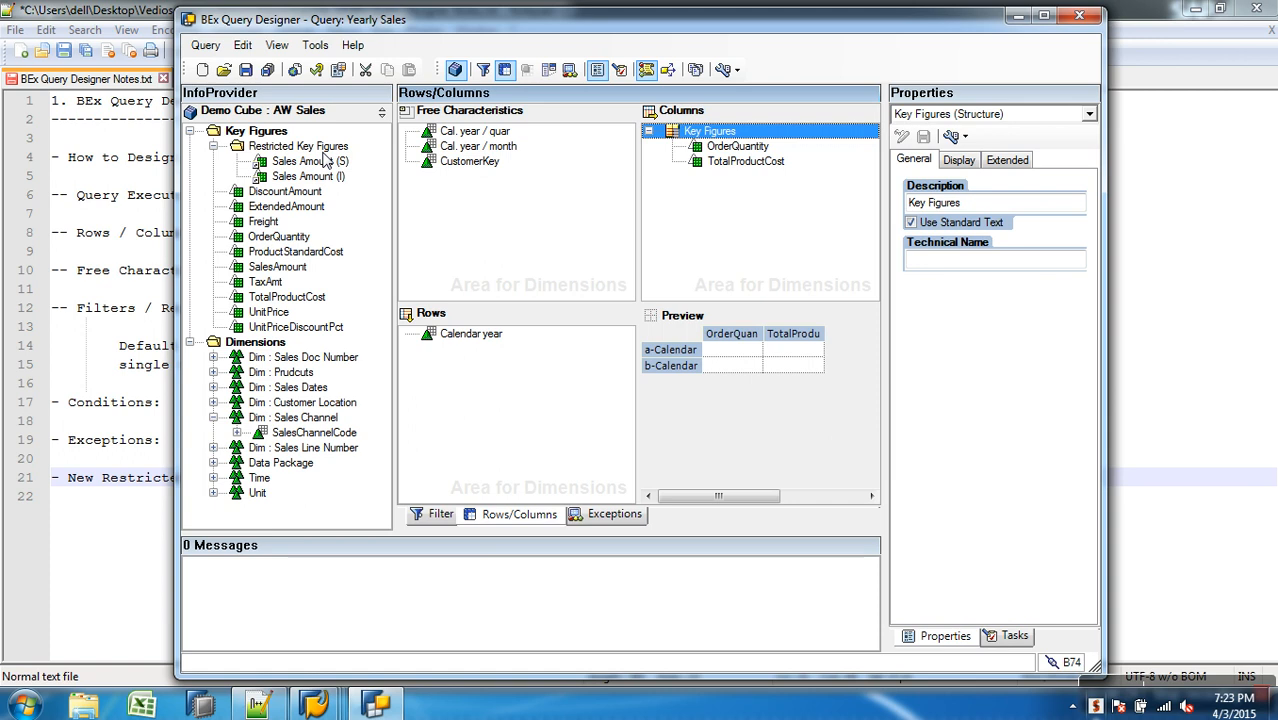
Step: Add a new selection to the Key Figures structure in the query columns
{"action": "right_click", "coordinate": [740, 135]}
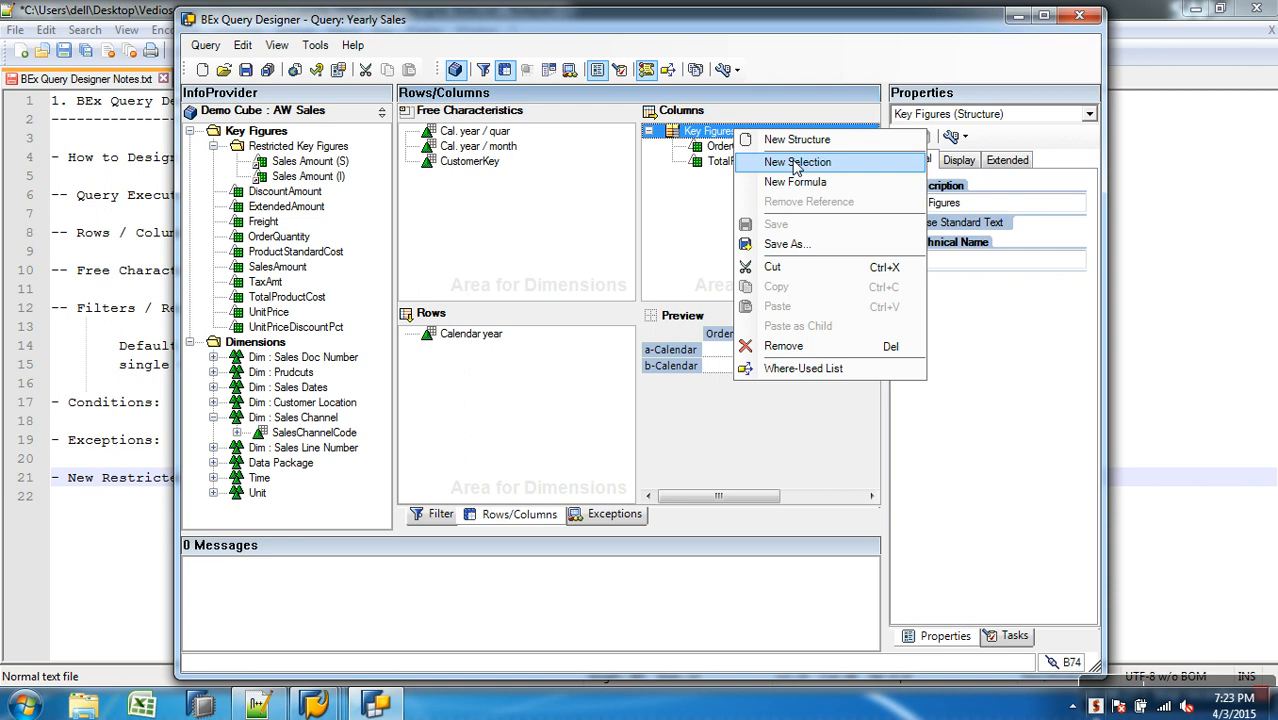
{"action": "left_click", "coordinate": [703, 133]}
{"action": "right_click", "coordinate": [703, 133]}
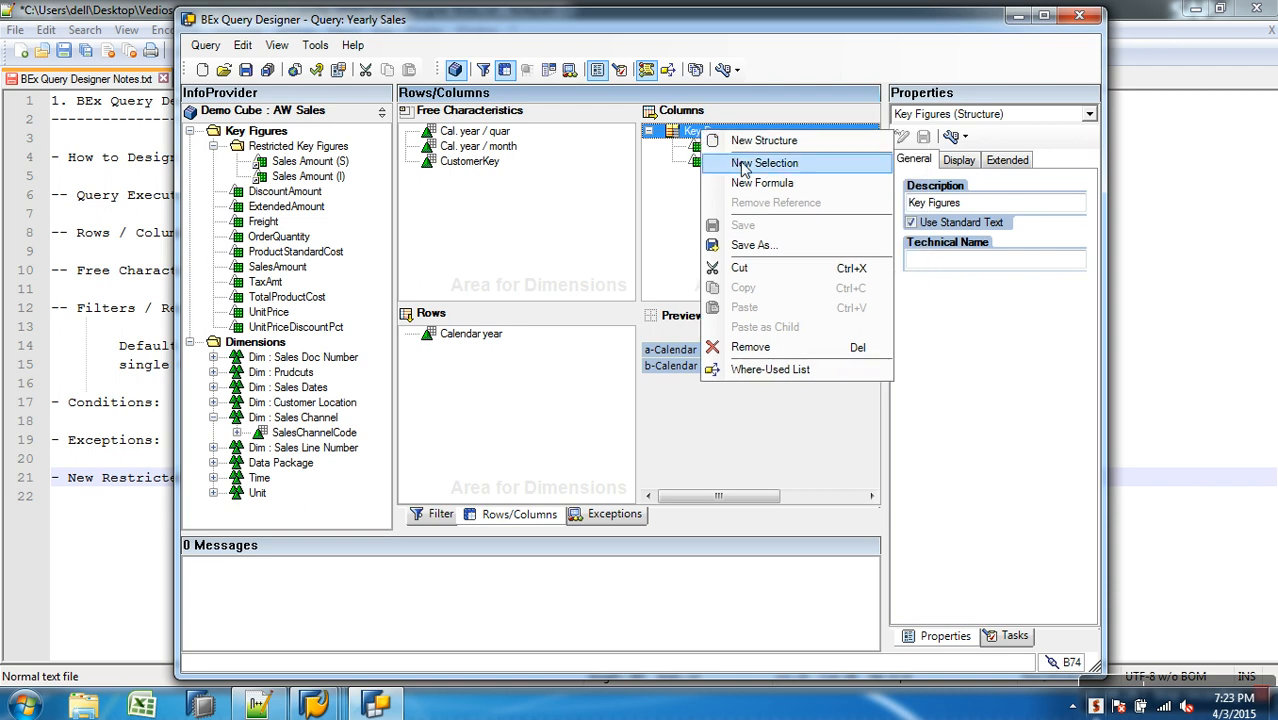
{"action": "left_click", "coordinate": [742, 164]}
Step: Edit the new selection, describing it as "Sales Amount (I)" and adding SalesAmount as its key figure
{"action": "right_click", "coordinate": [724, 150]}
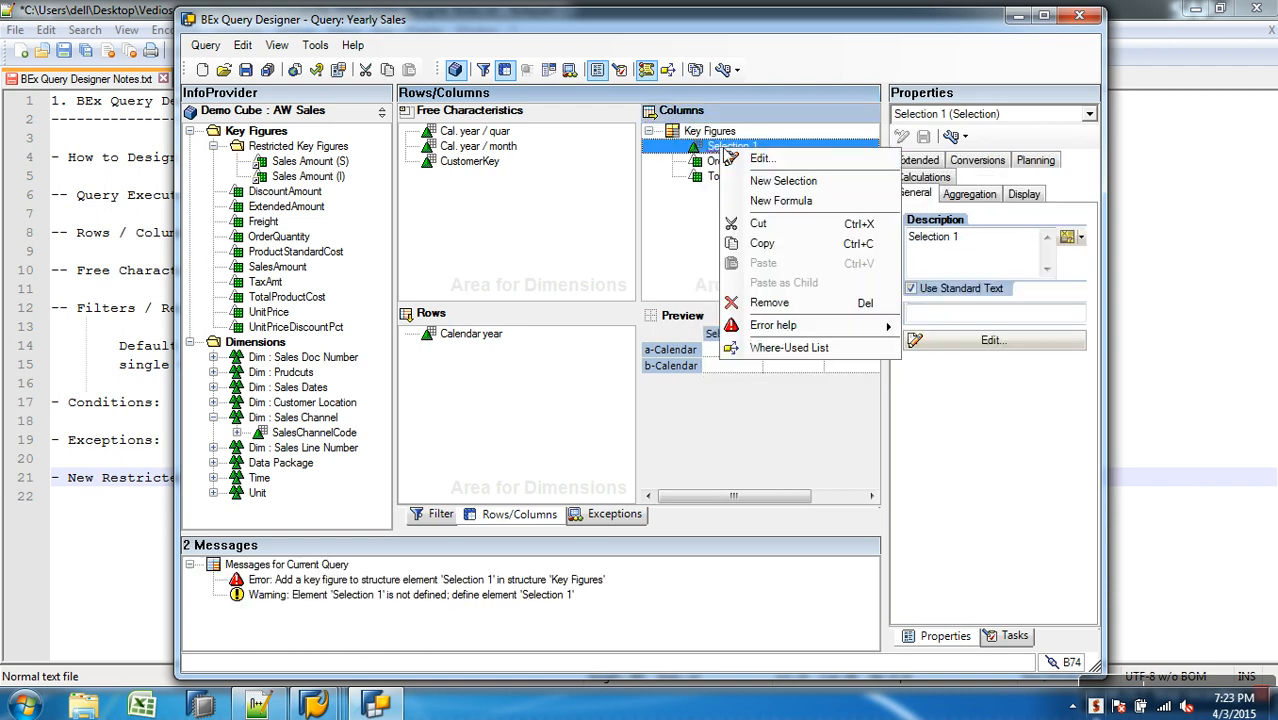
{"action": "left_click", "coordinate": [760, 158]}
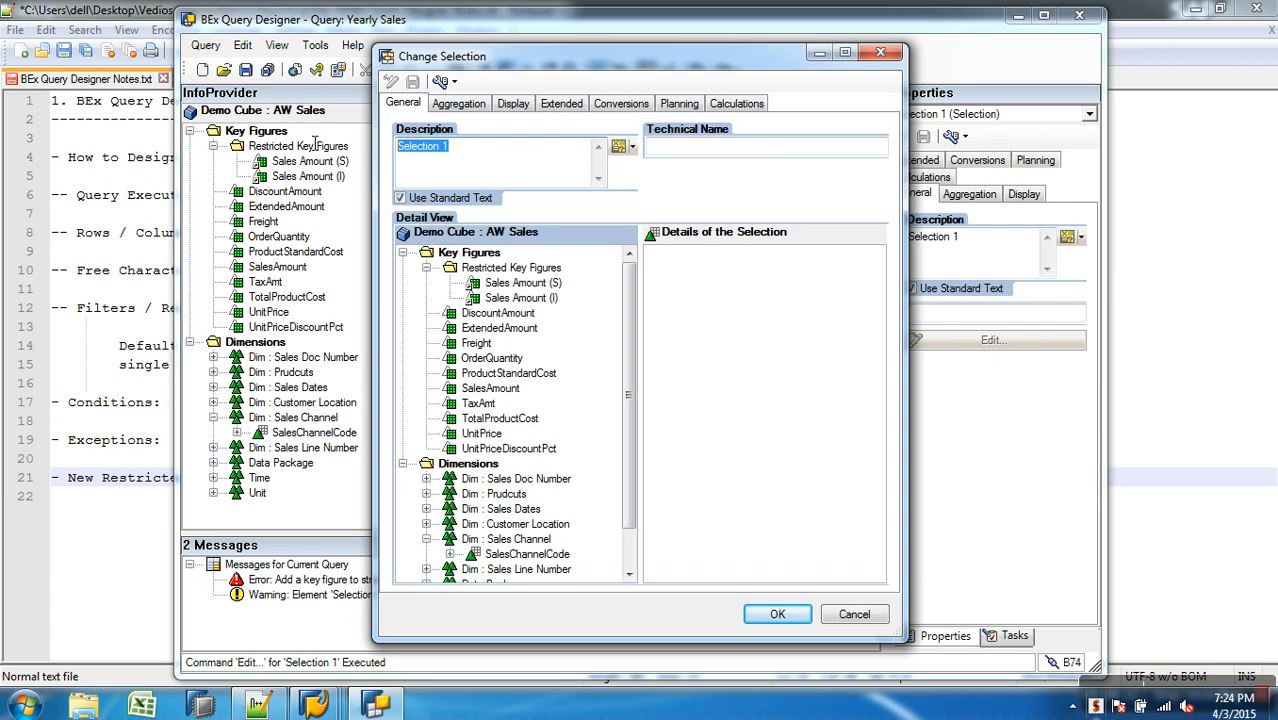
{"action": "type", "text": "Sales A"}
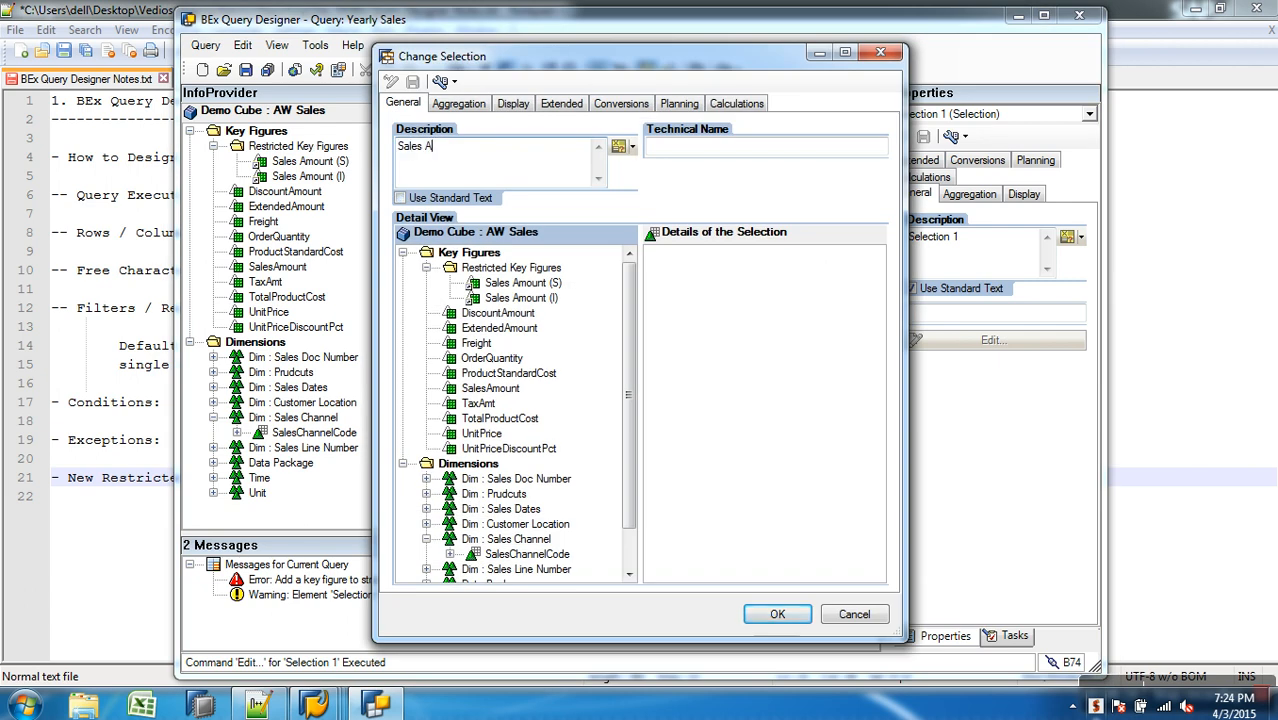
{"action": "type", "text": "mount (I"}
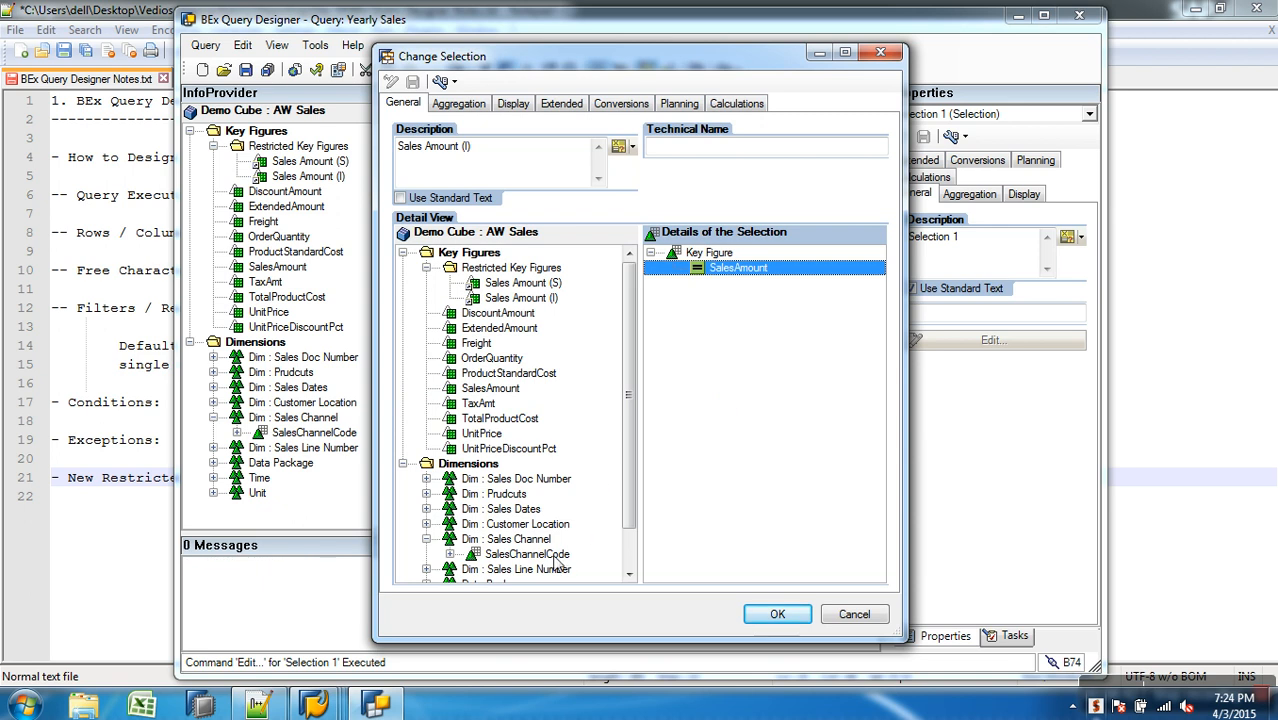
Step: Add SalesChannelCode to the selection details and try to restrict it, dismissing the errors and quitting Query Designer
{"action": "left_click_drag", "start_coordinate": [560, 558], "coordinate": [758, 290]}
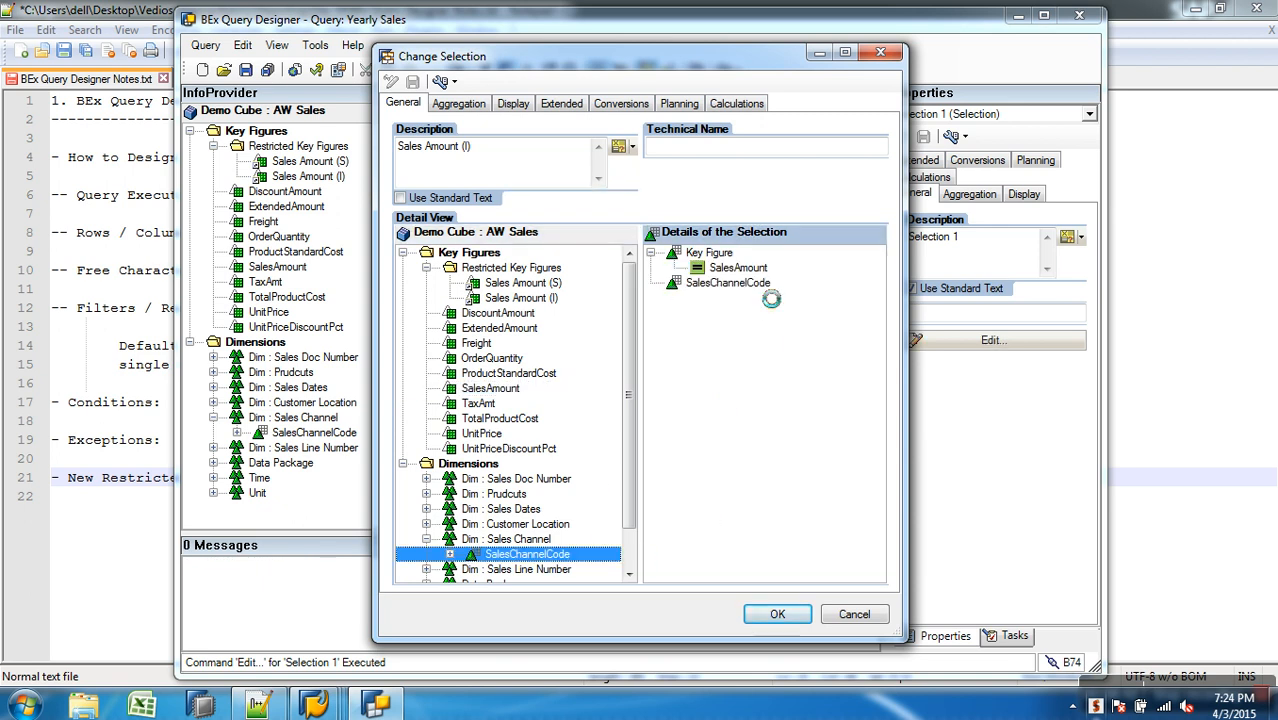
{"action": "right_click", "coordinate": [760, 290]}
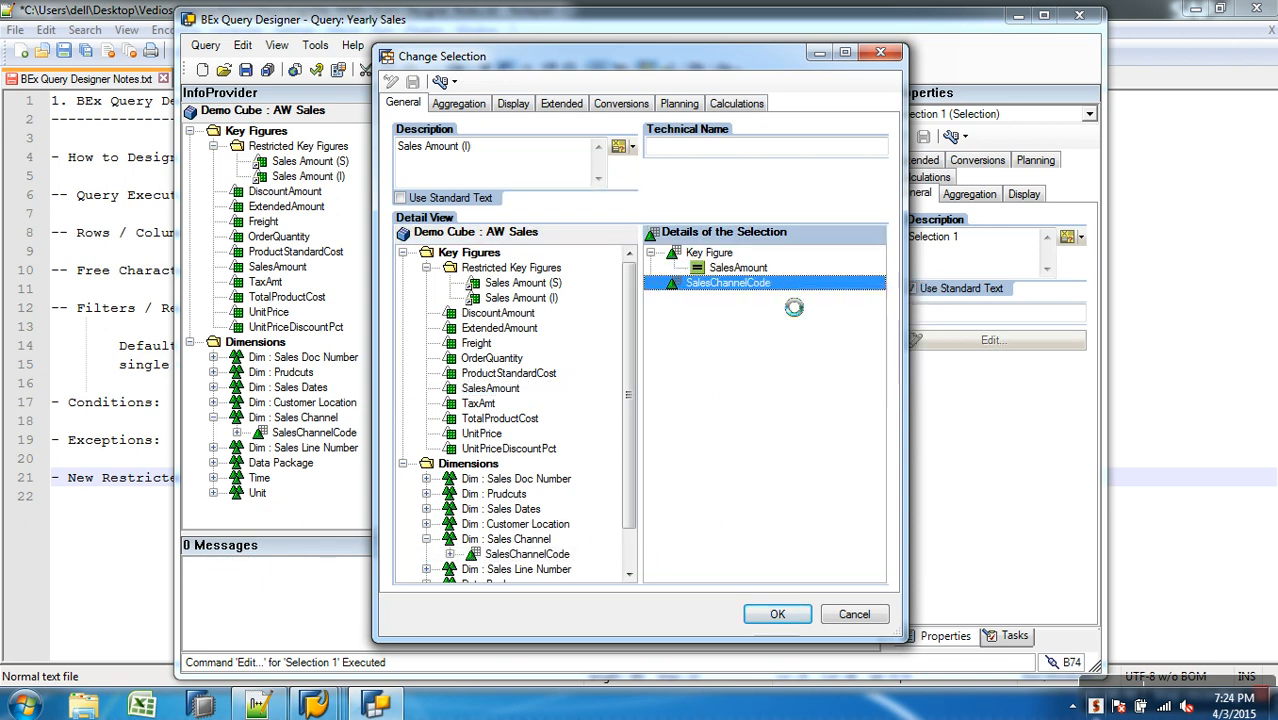
{"action": "left_click", "coordinate": [785, 292]}
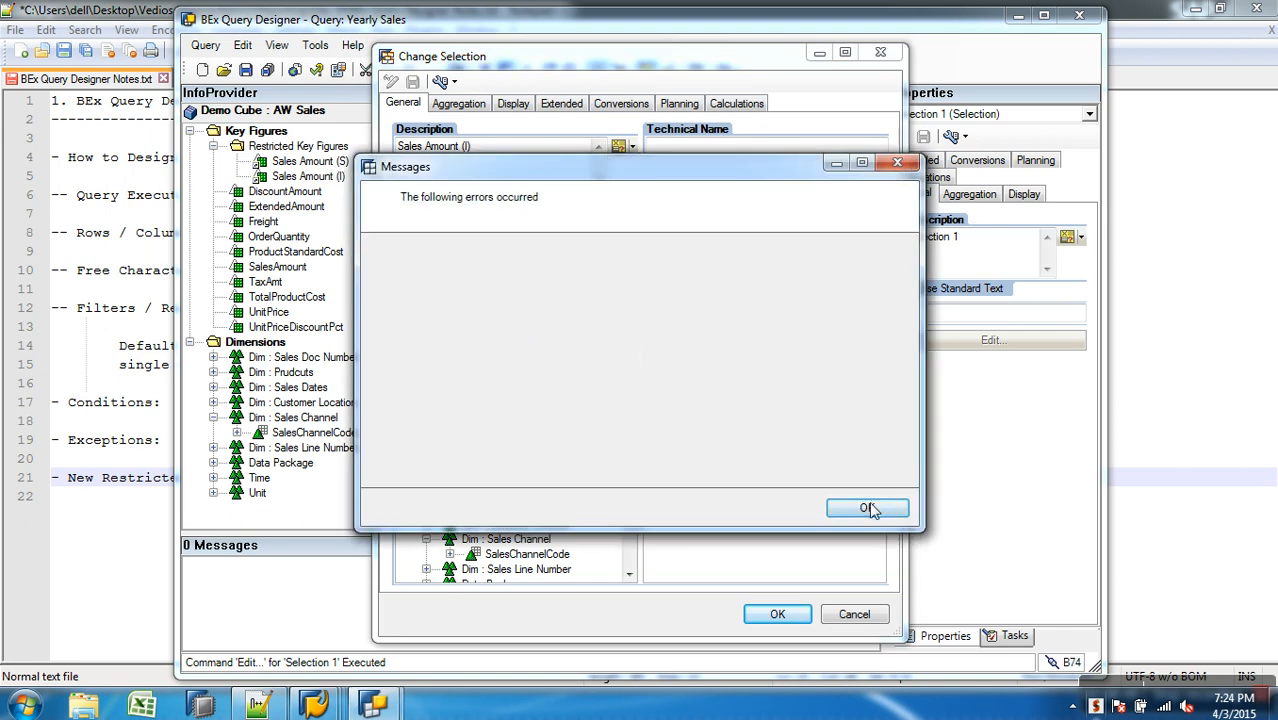
{"action": "left_click", "coordinate": [866, 507]}
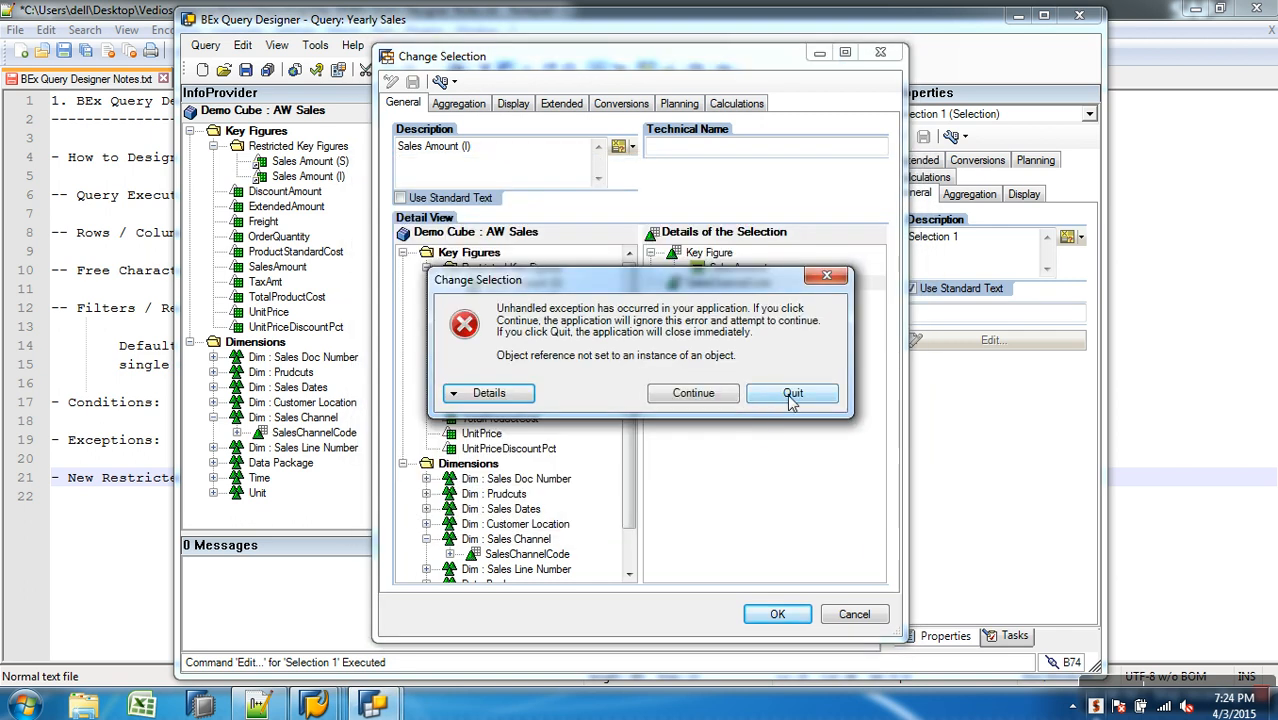
{"action": "left_click", "coordinate": [788, 396]}
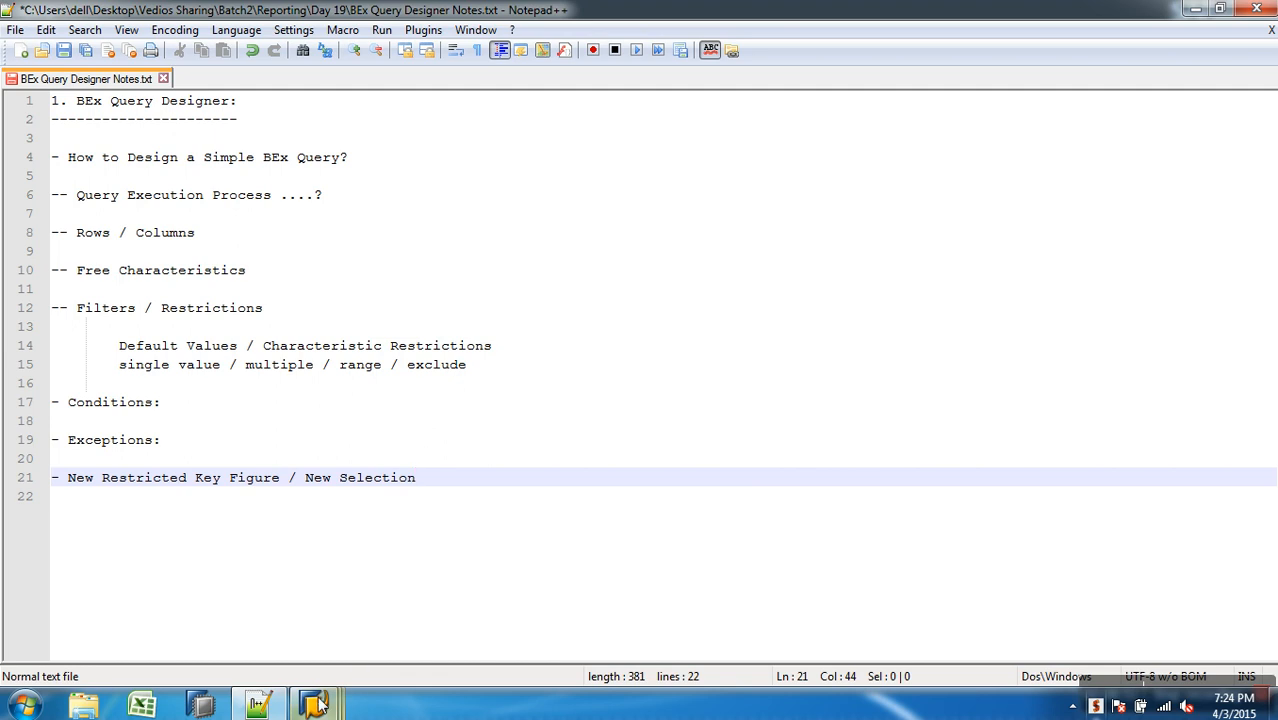
Step: Switch to SAP Logon, check that the SAP BW logon screen opens, and exit it
{"action": "mouse_move", "coordinate": [313, 705]}
{"action": "left_click", "coordinate": [170, 603]}
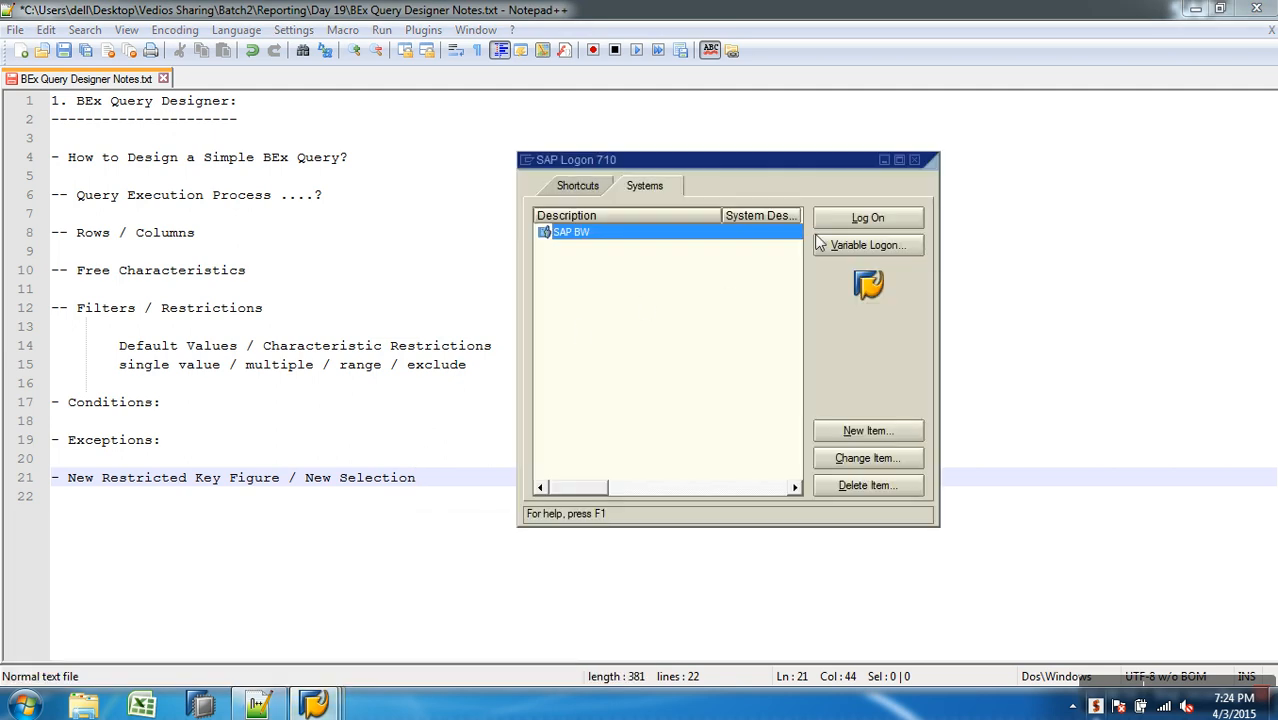
{"action": "left_click", "coordinate": [843, 218]}
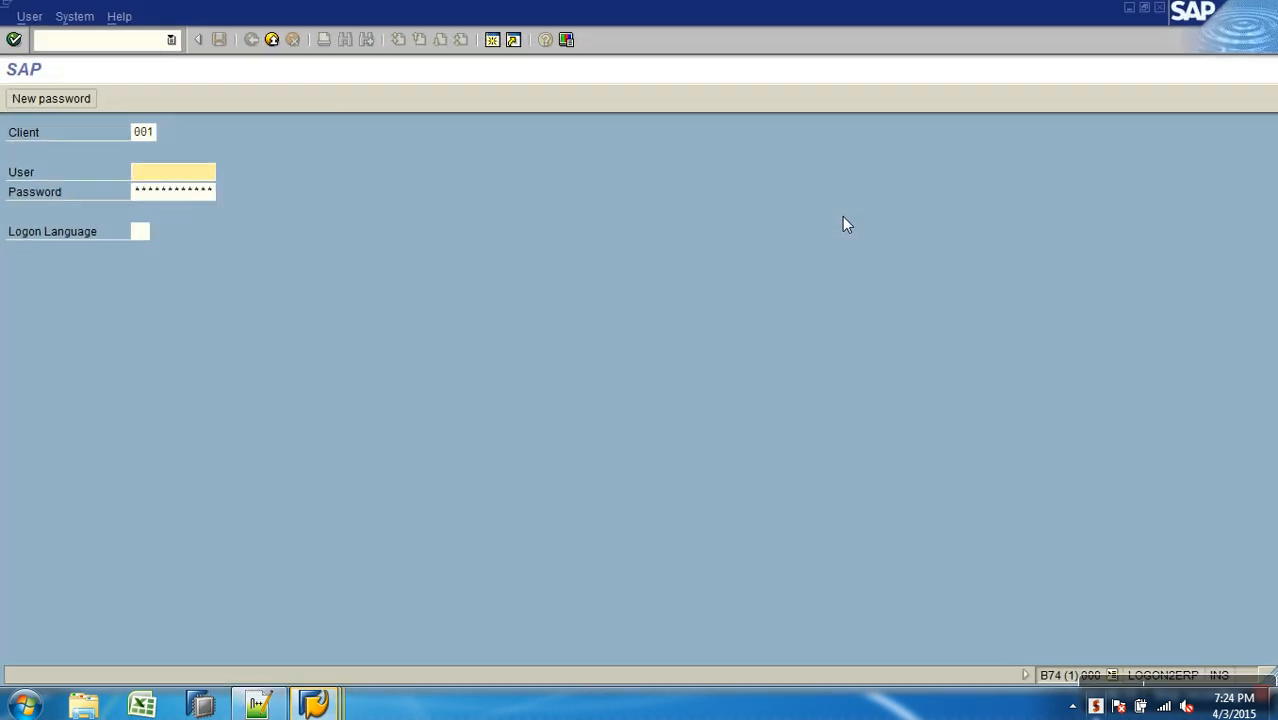
{"action": "left_click", "coordinate": [271, 41]}
Step: Relaunch Query Designer and try to log on to SAP BW with the account password, closing the connection errors
{"action": "left_click", "coordinate": [16, 700]}
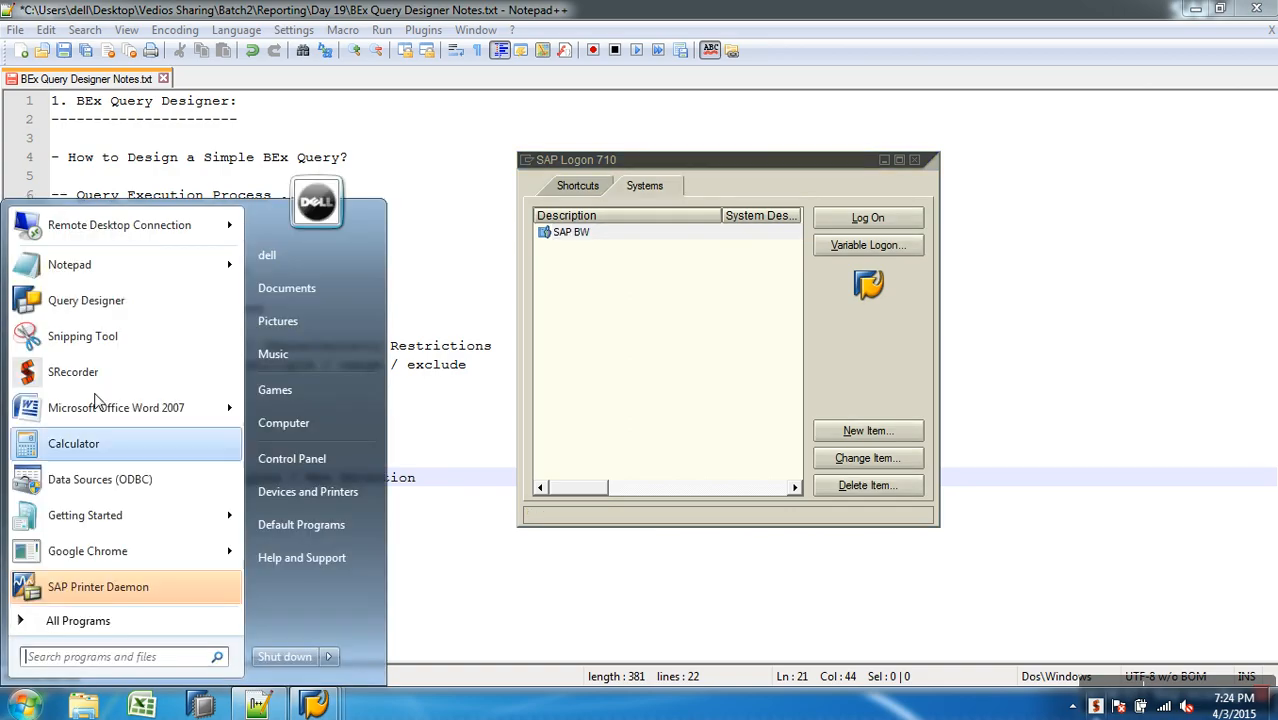
{"action": "left_click", "coordinate": [120, 300]}
{"action": "left_click", "coordinate": [682, 454]}
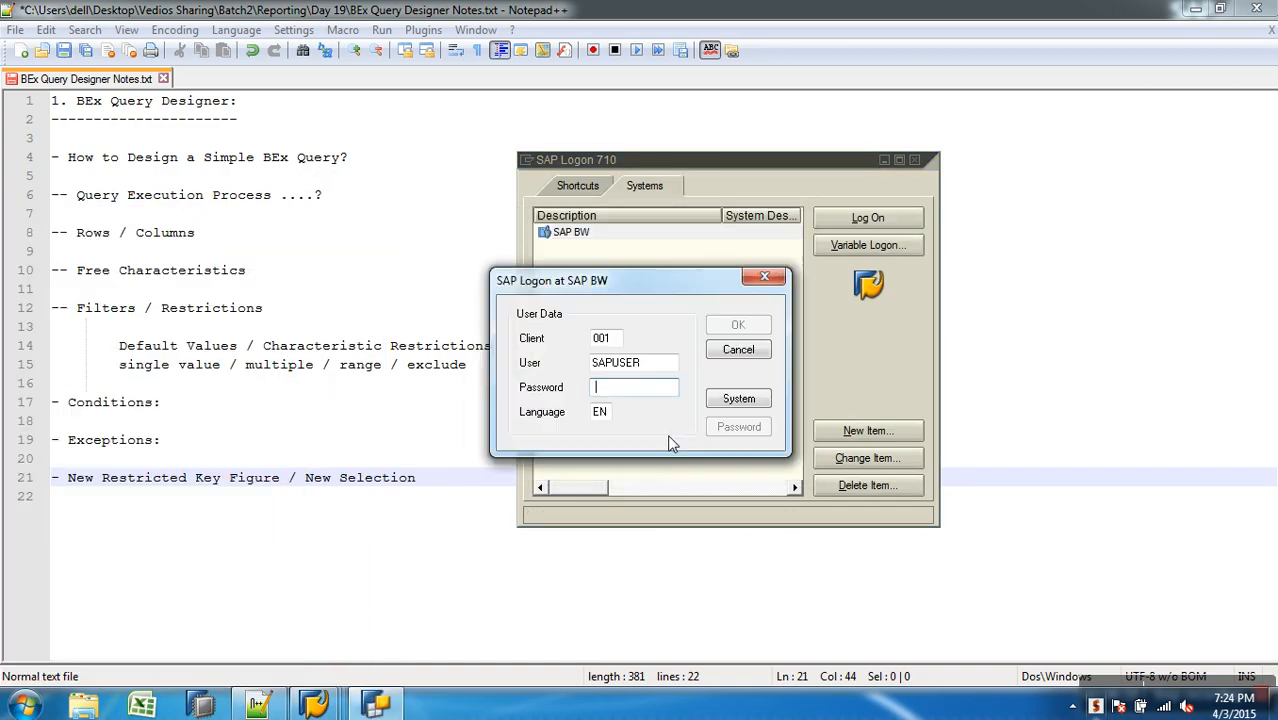
{"action": "type", "text": "••"}
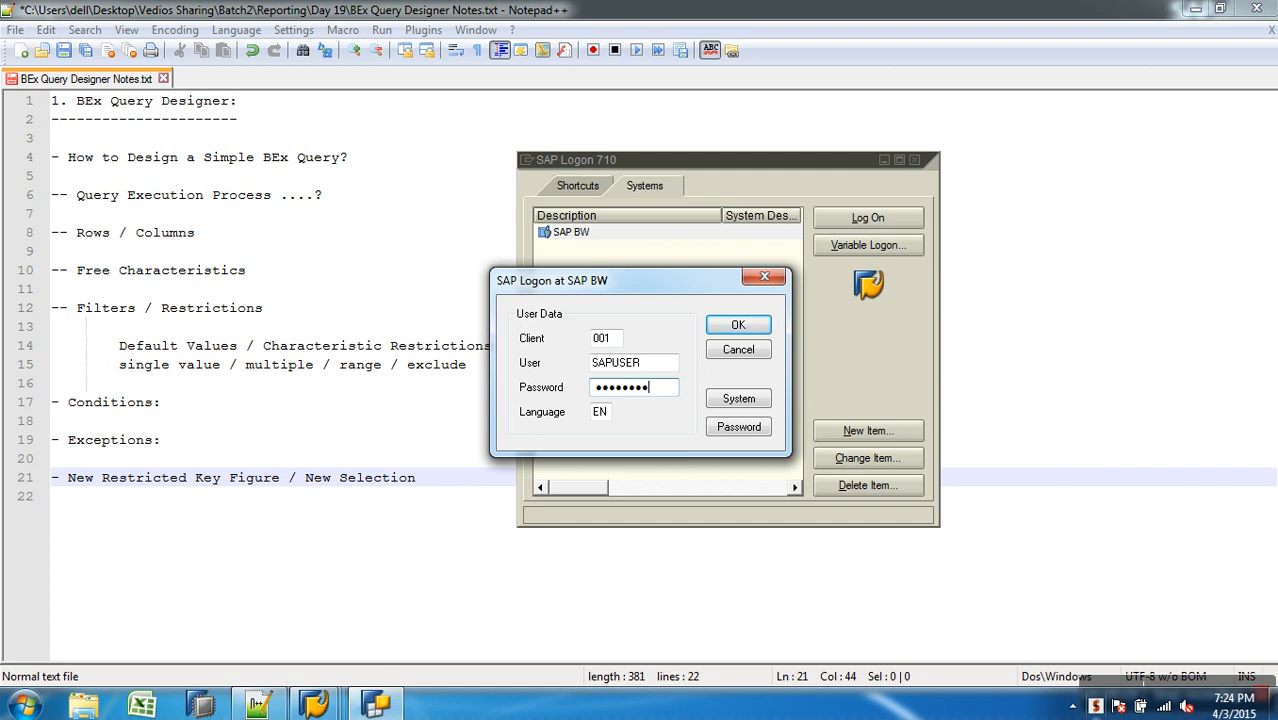
{"action": "left_click", "coordinate": [734, 327]}
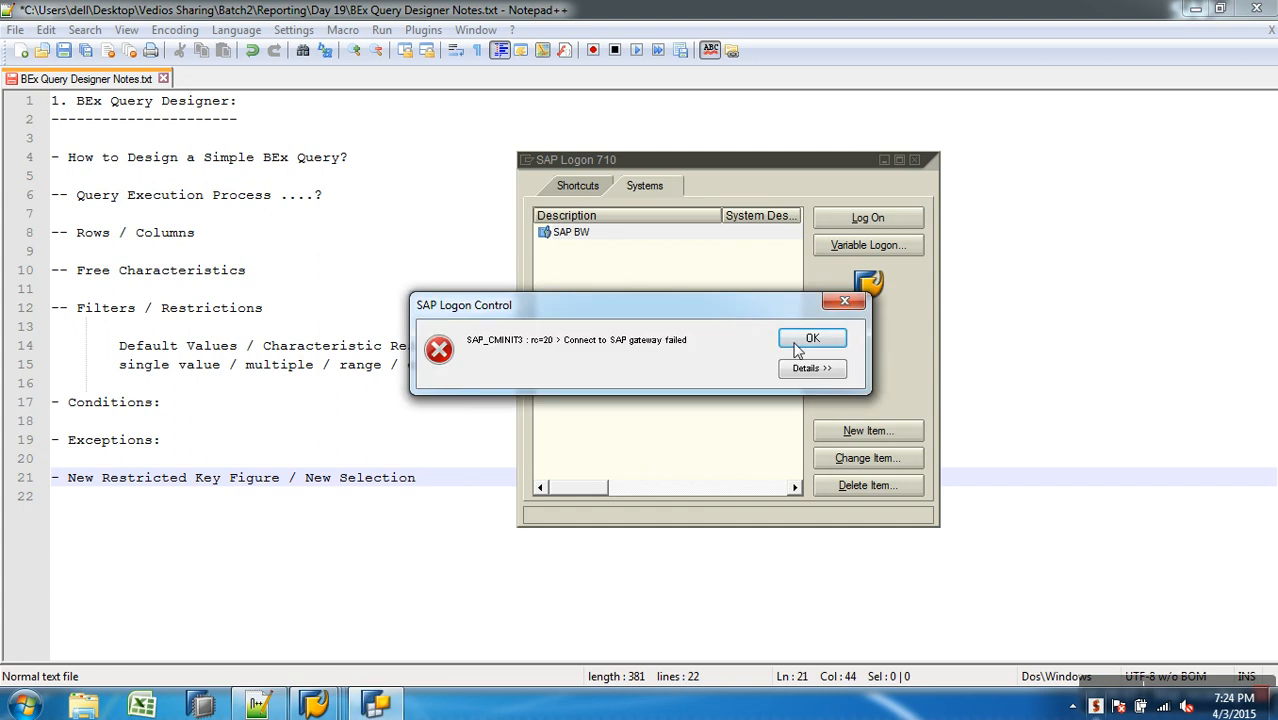
{"action": "left_click", "coordinate": [800, 341]}
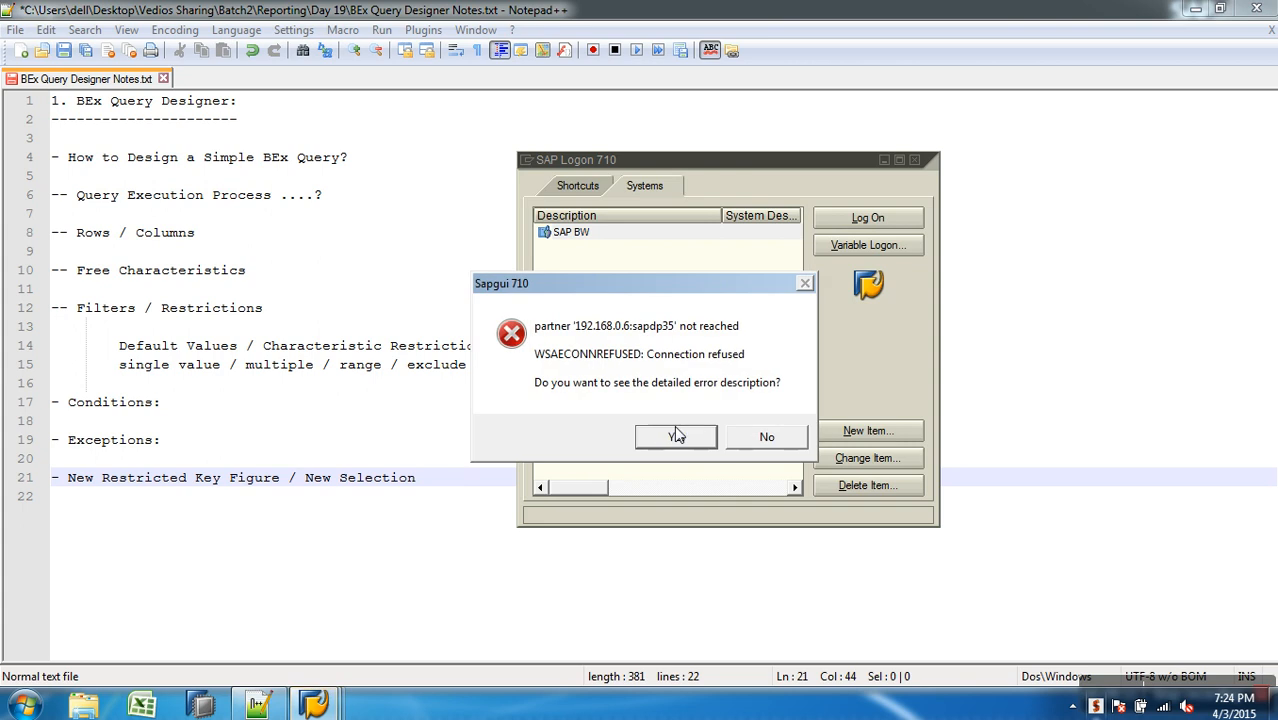
{"action": "left_click", "coordinate": [765, 438]}
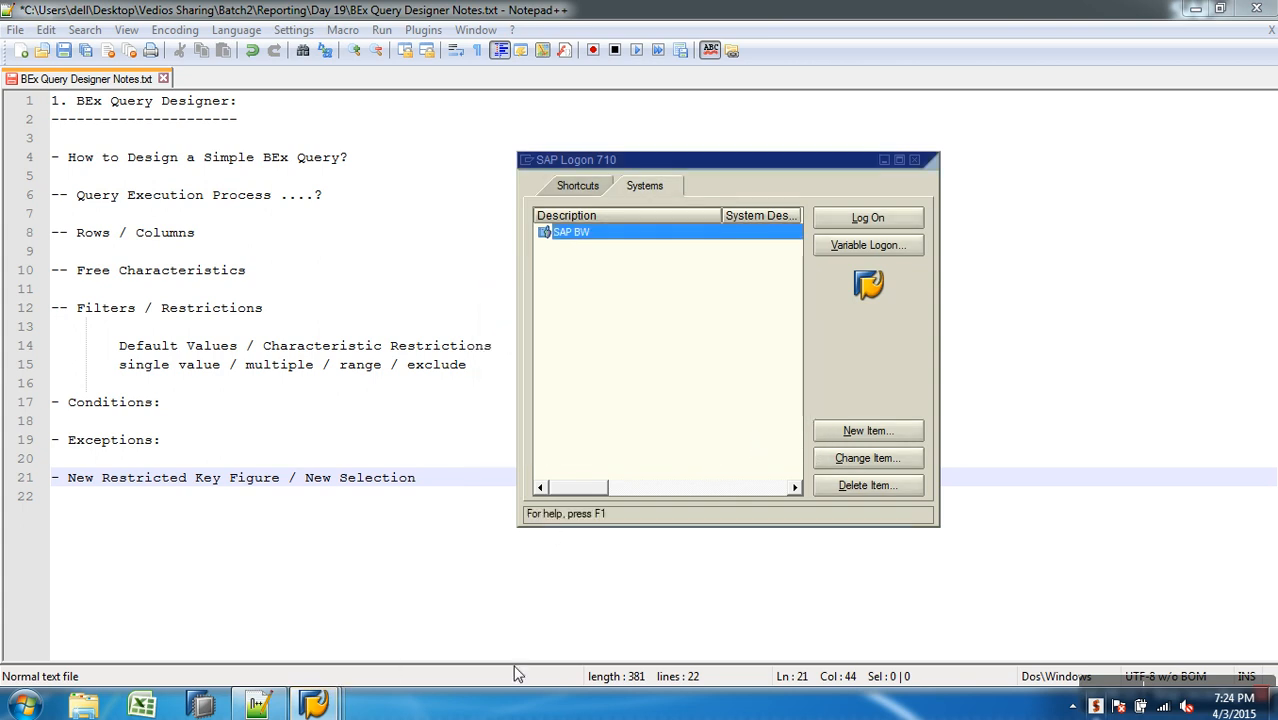
{"action": "left_click", "coordinate": [1110, 700]}
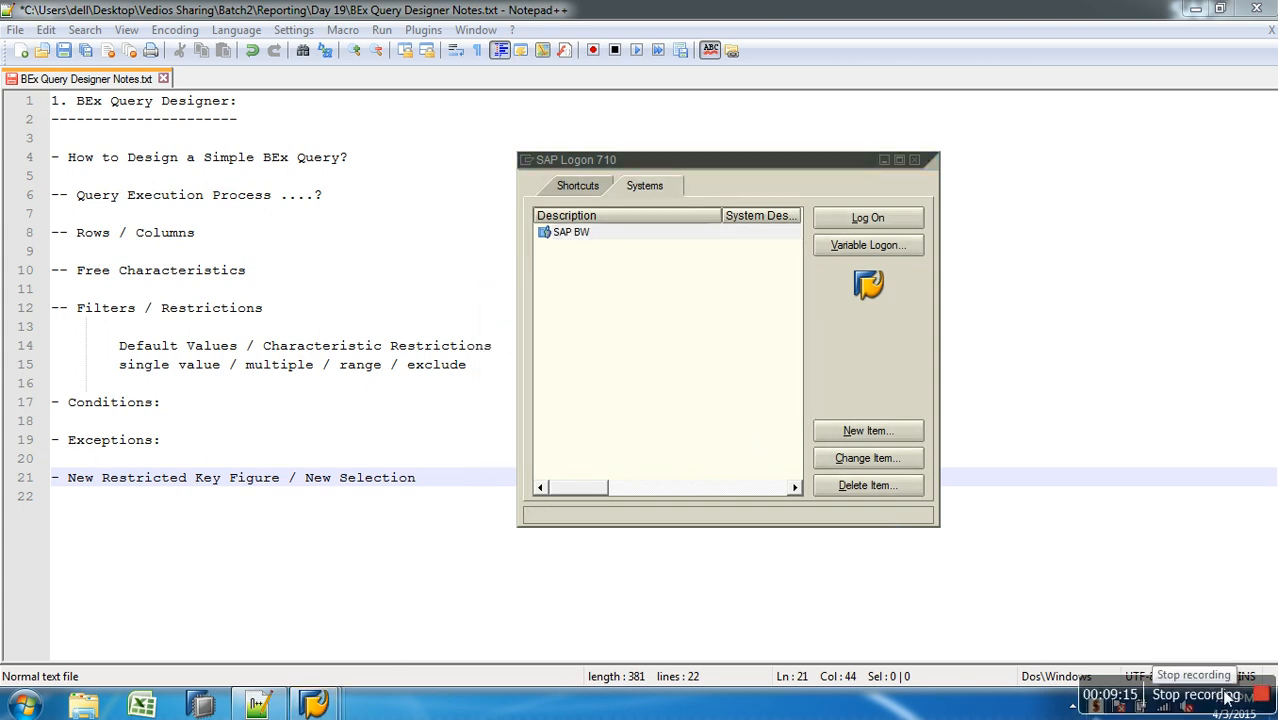